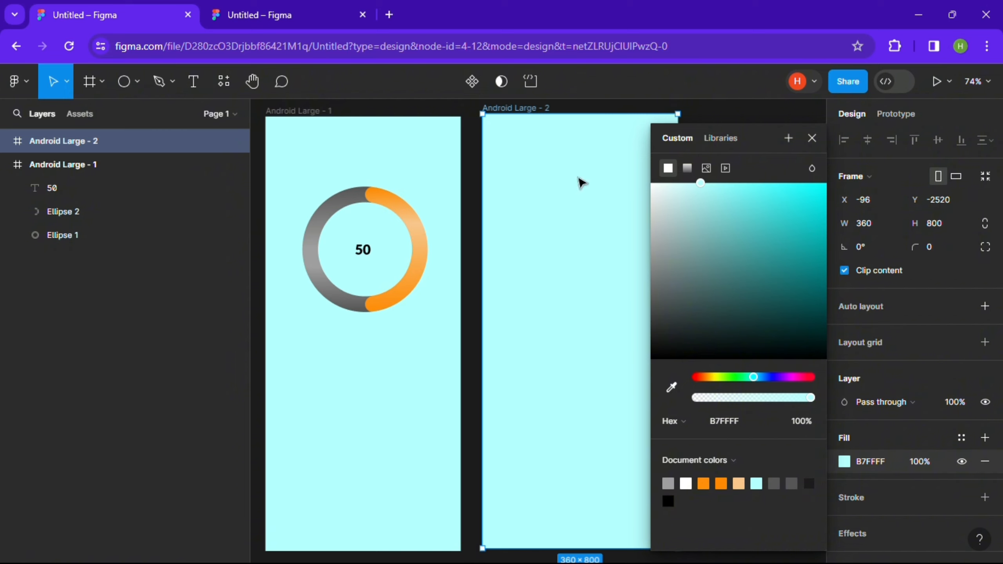
- Draw a circle in Android Large - 2 and set its width to 220
left_click(812, 138)
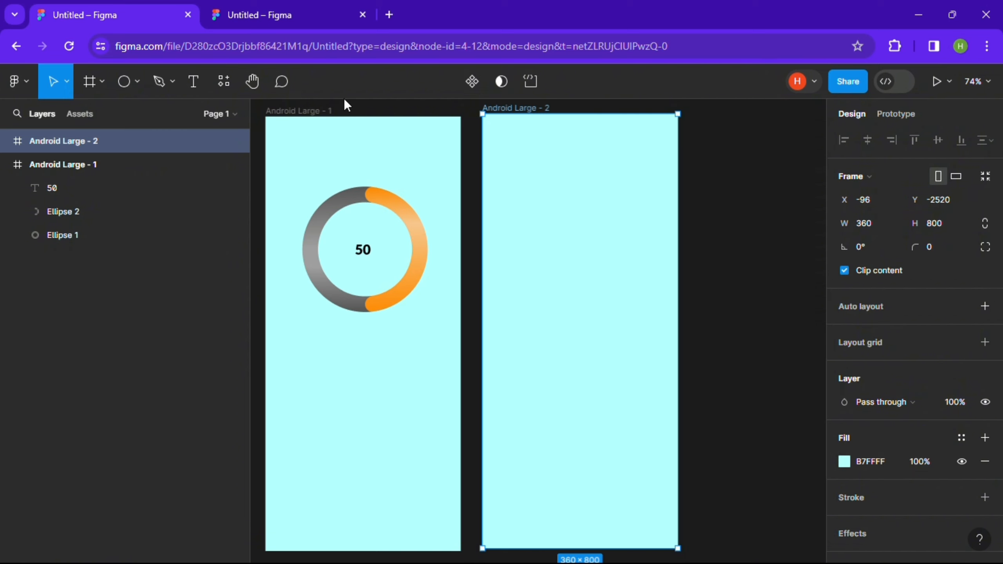
key("o")
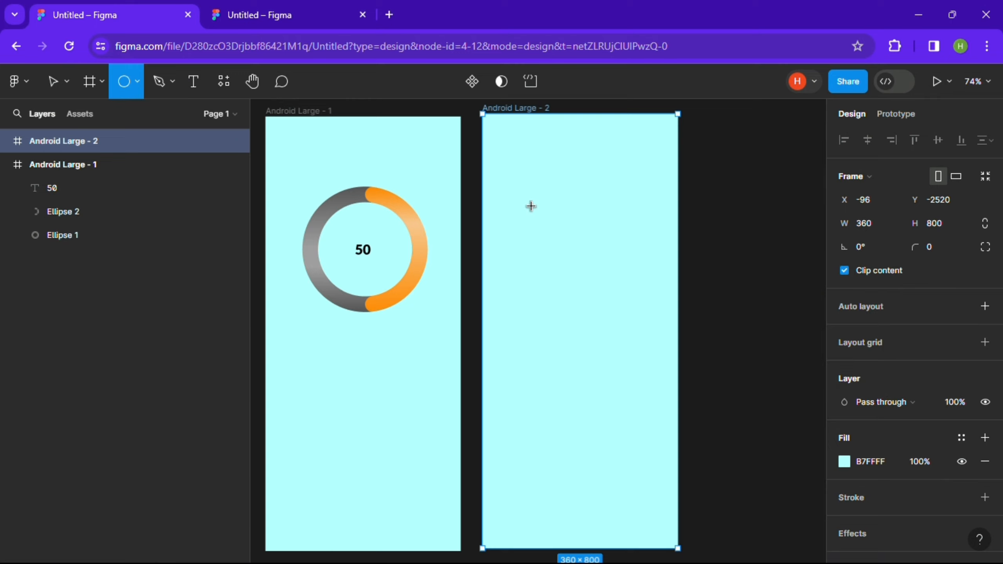
left_click_drag(531, 206, 622, 328)
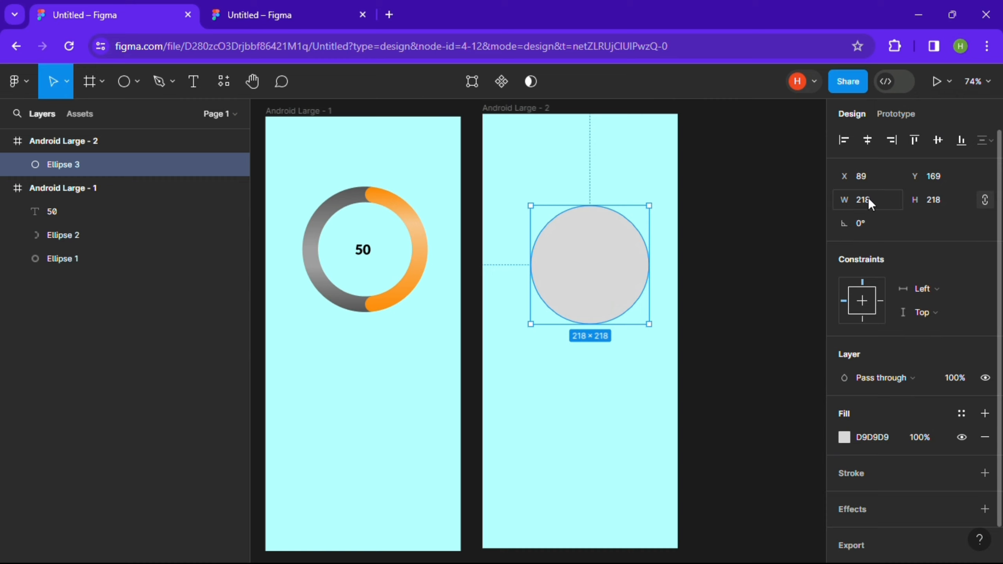
left_click(870, 201)
type("220")
key("Return")
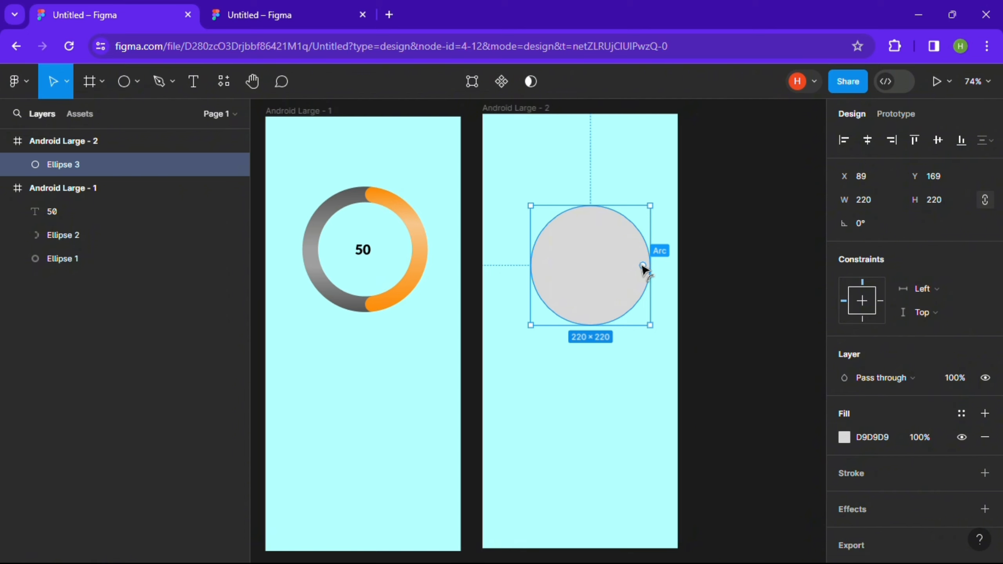
- Drag the circle's arc handles to make a partial ring with an inner ratio of about 77%
left_click_drag(645, 271, 547, 314)
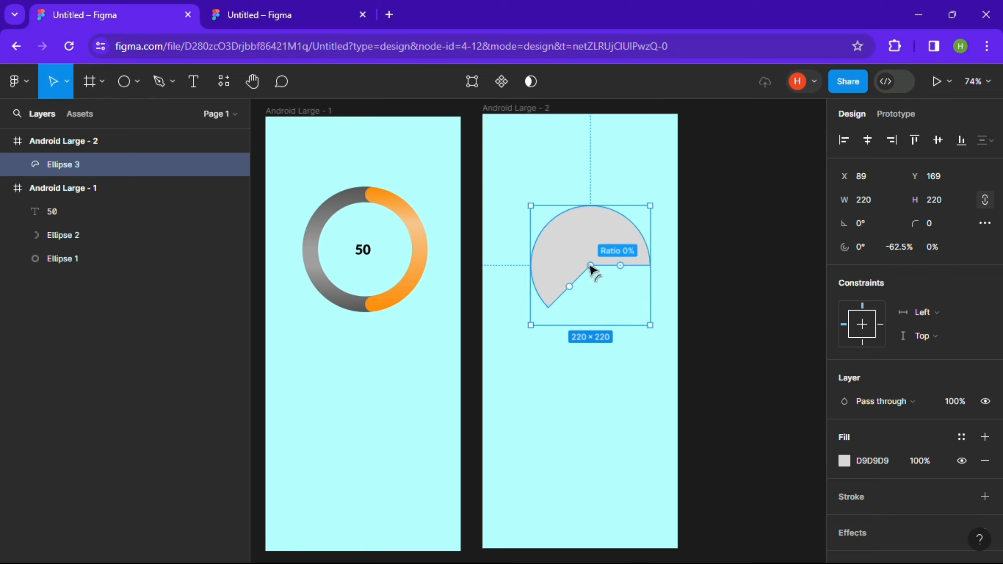
left_click_drag(591, 265, 584, 232)
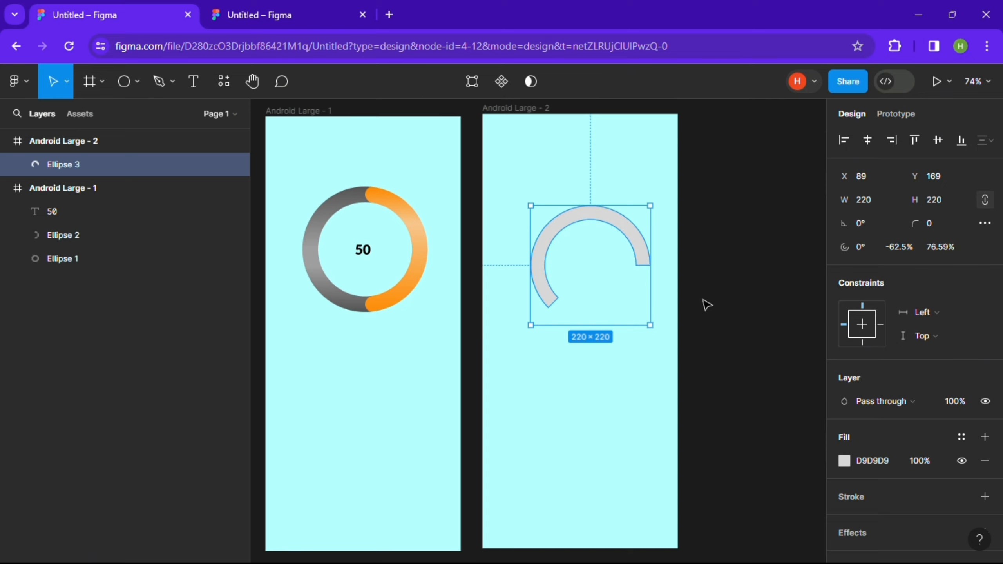
- Set the ring's corner radius to 20 and drag the sweep back to a full ring
left_click(931, 218)
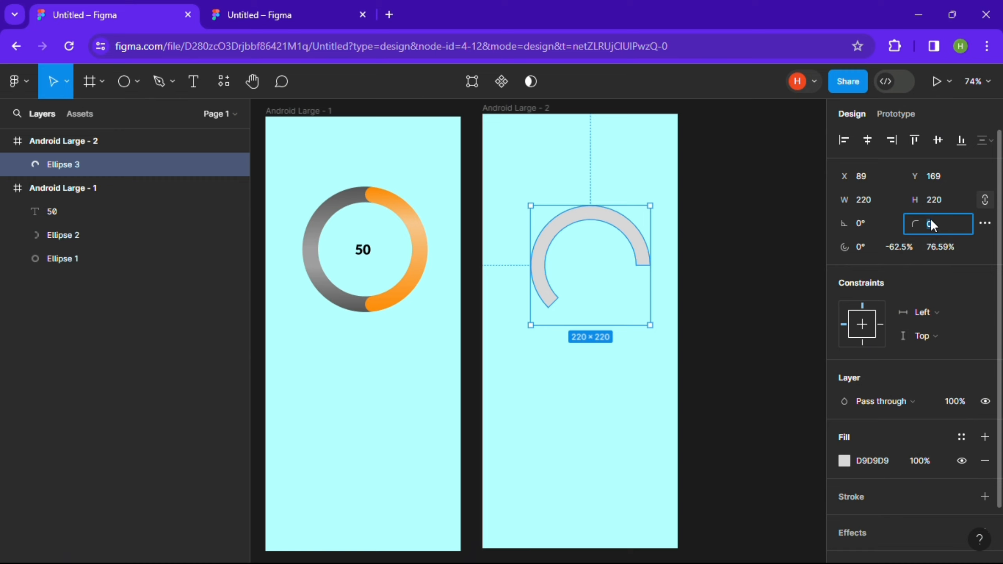
type("20")
key("Return")
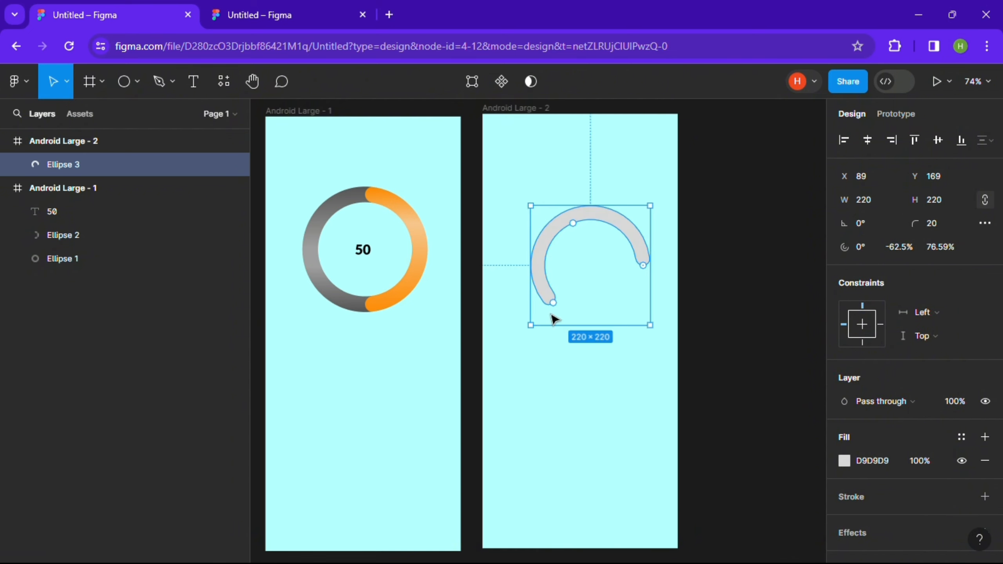
left_click_drag(554, 306, 645, 272)
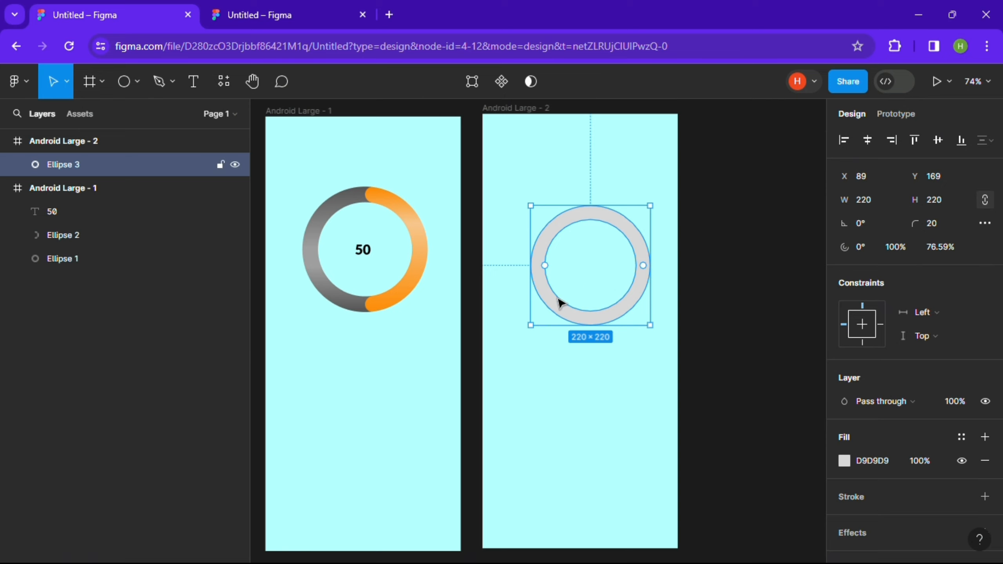
- Duplicate the ring and shorten the copy's sweep to about -57%
key("ctrl+d")
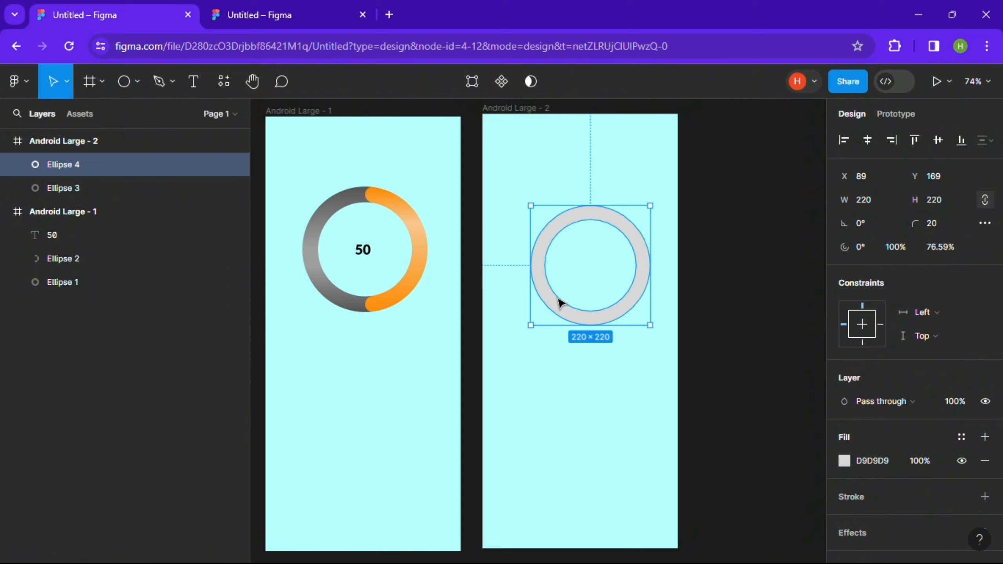
mouse_move(646, 265)
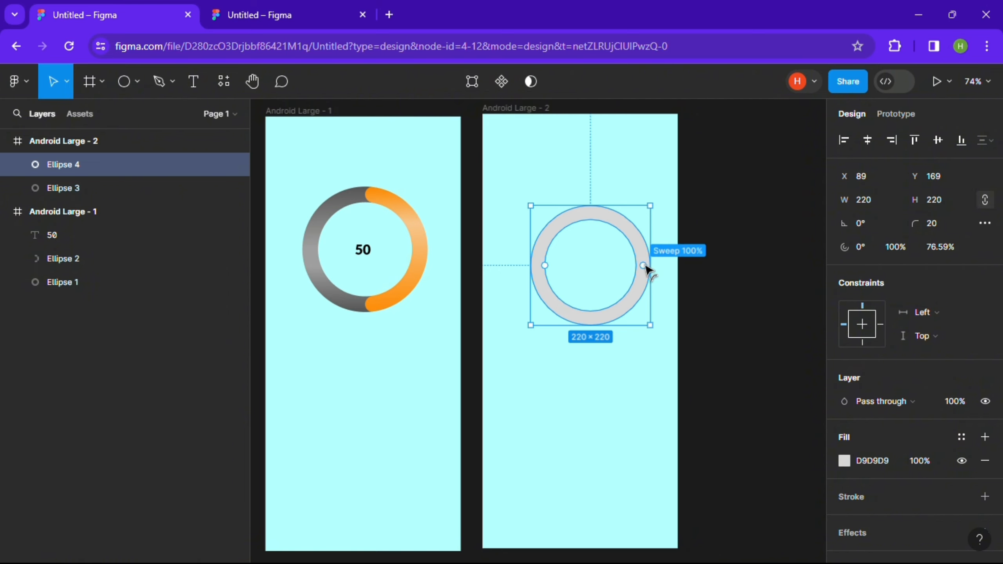
left_click_drag(644, 267, 545, 291)
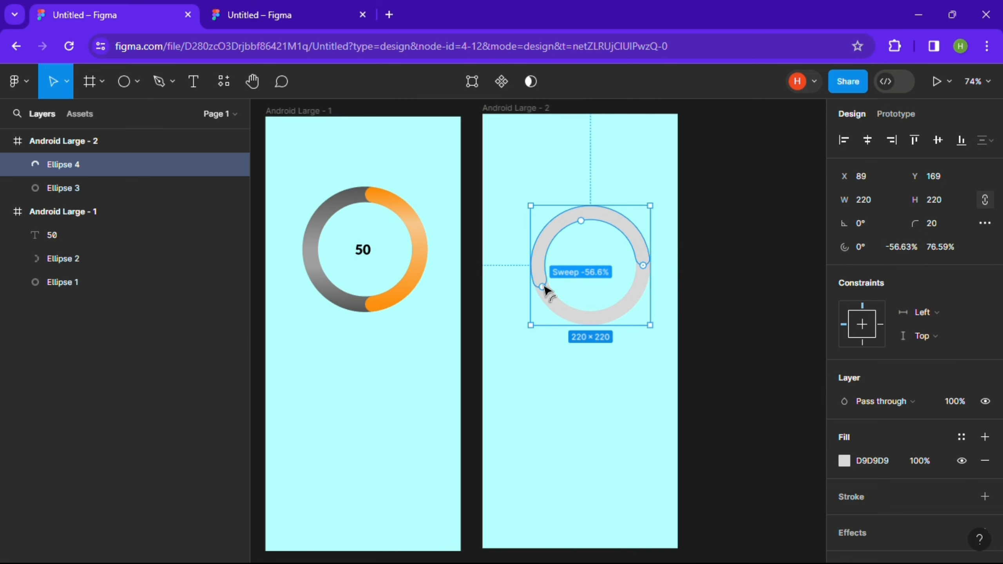
- Sample the dark gray from the first design's ring as the copy's fill with the eyedropper
left_click(844, 461)
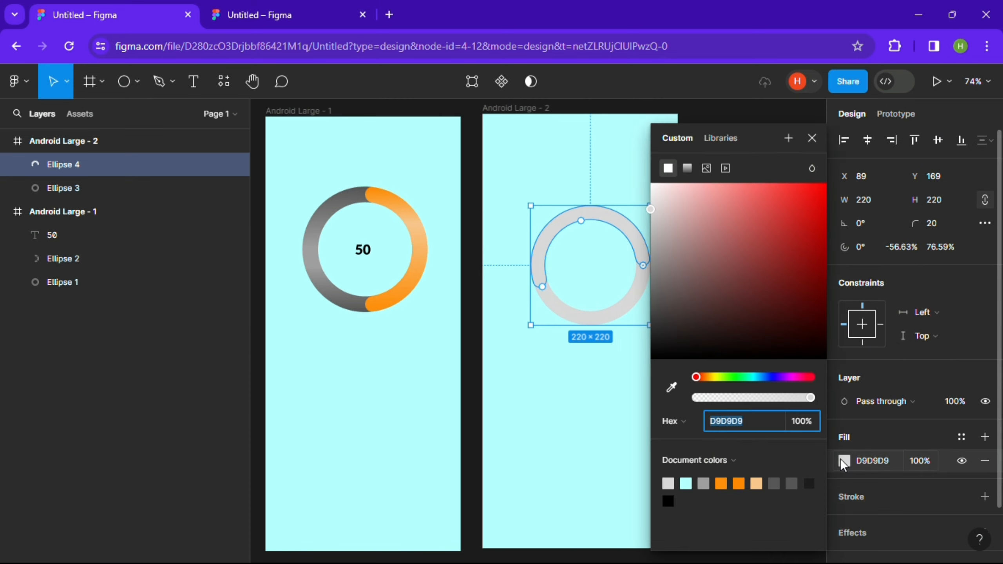
left_click(670, 388)
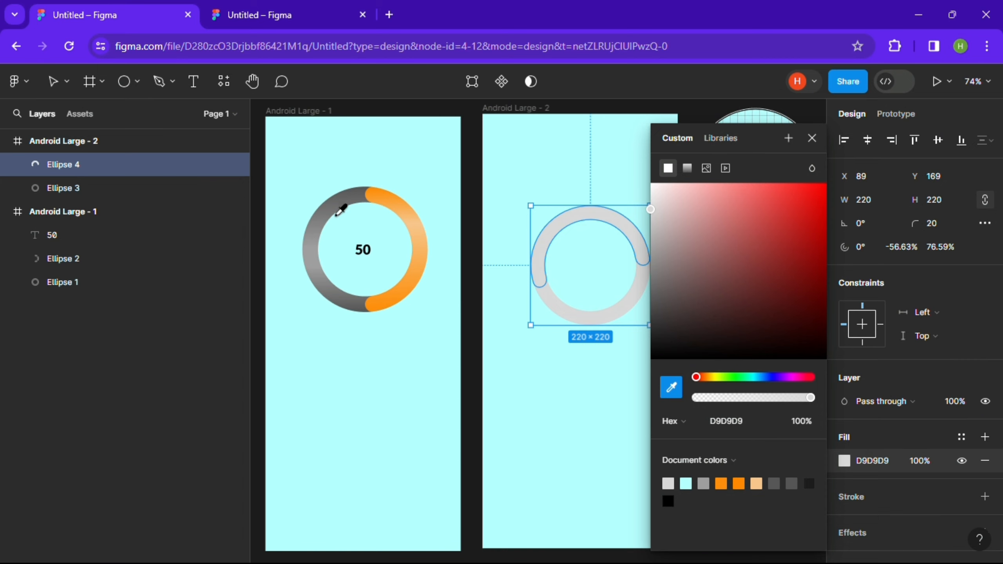
left_click(340, 195)
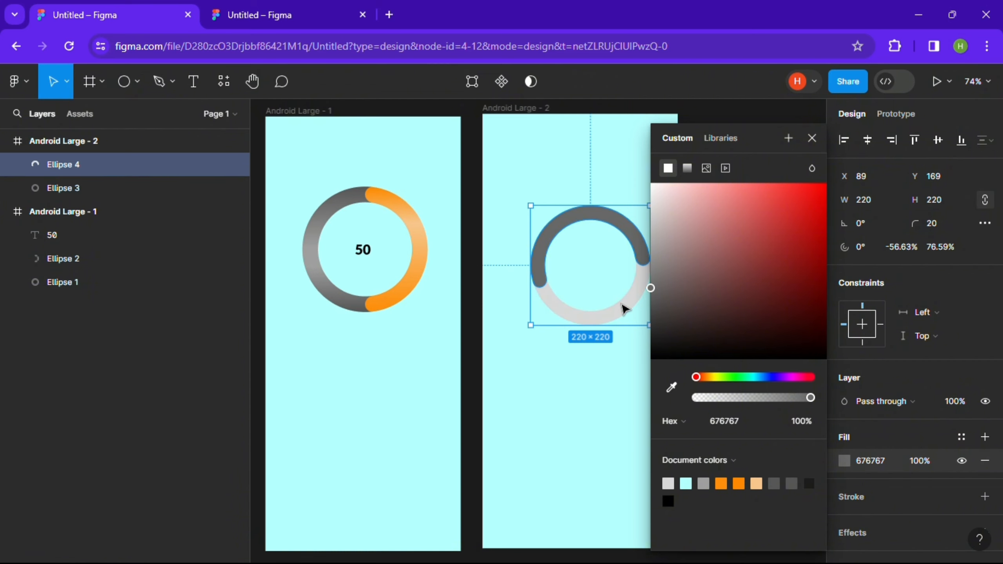
- Select the original ring and sample the darker gray from the first design as its fill
left_click(620, 305)
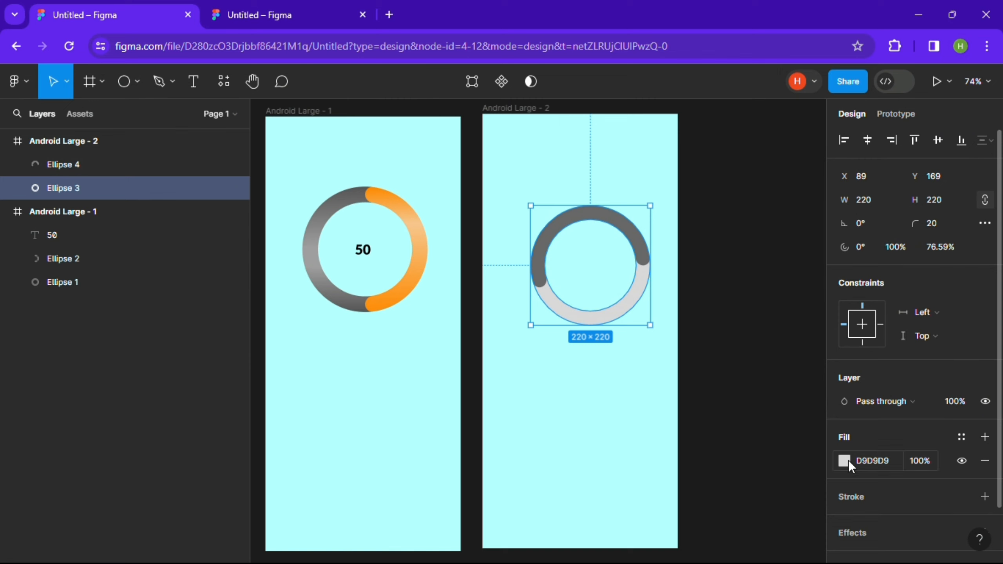
left_click(846, 466)
left_click(671, 386)
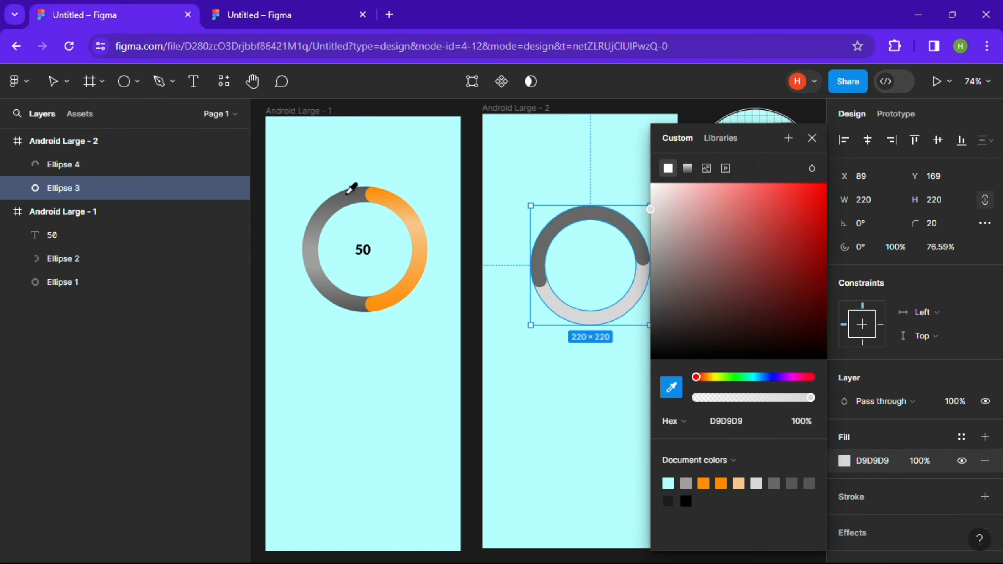
left_click(349, 199)
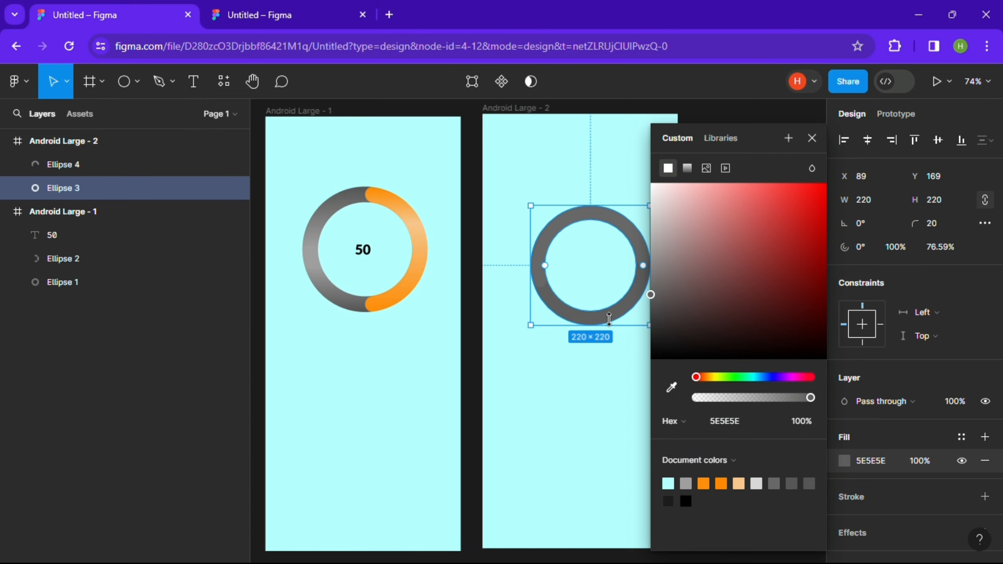
- Select the copied arc and sample the orange from the first design as its fill
left_click(574, 224)
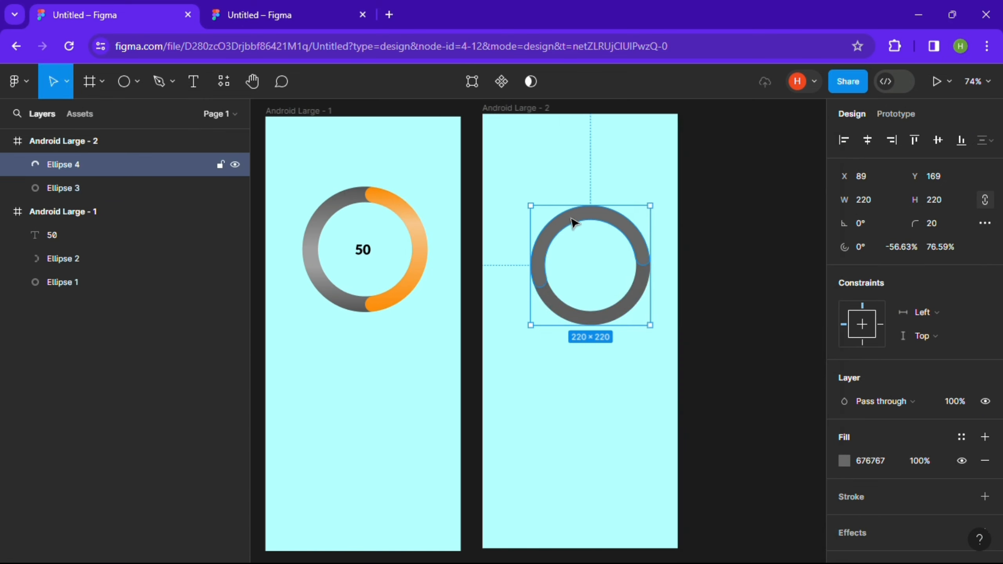
left_click(845, 460)
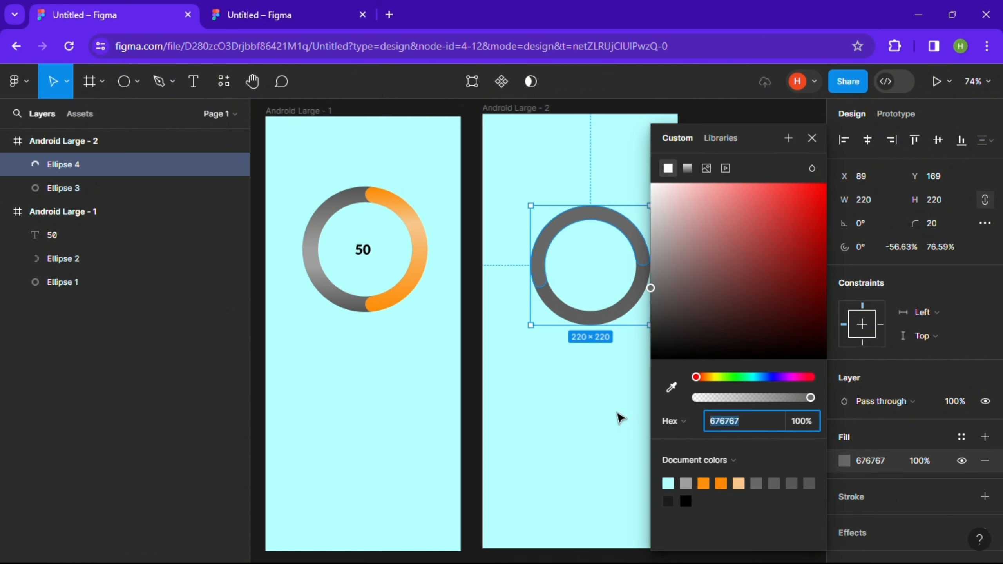
left_click(671, 388)
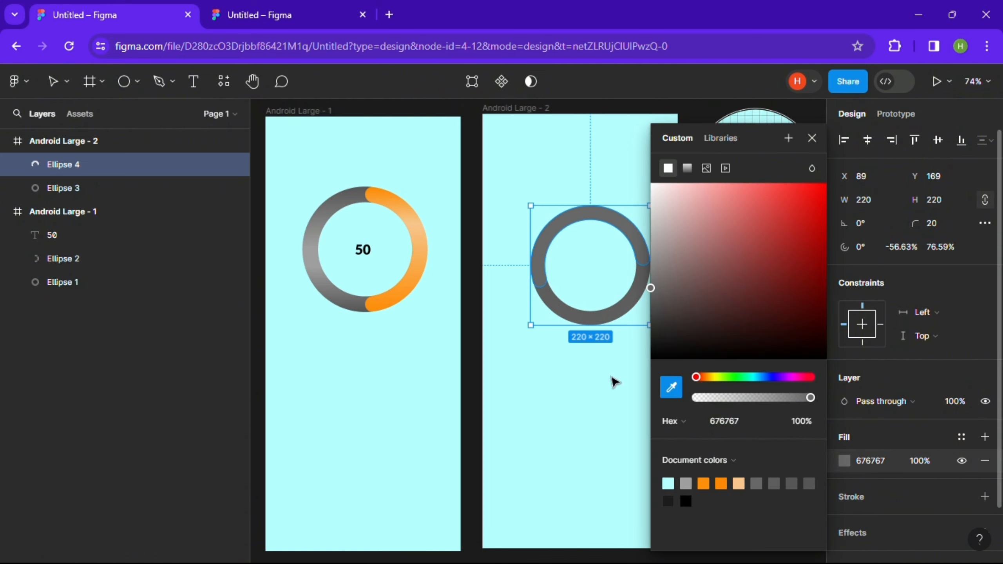
left_click(381, 196)
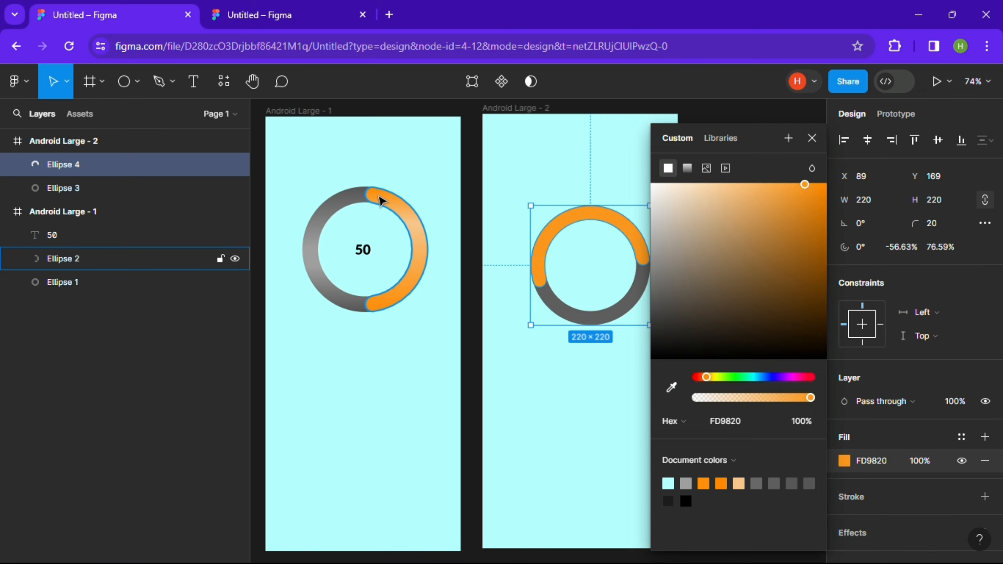
left_click(812, 138)
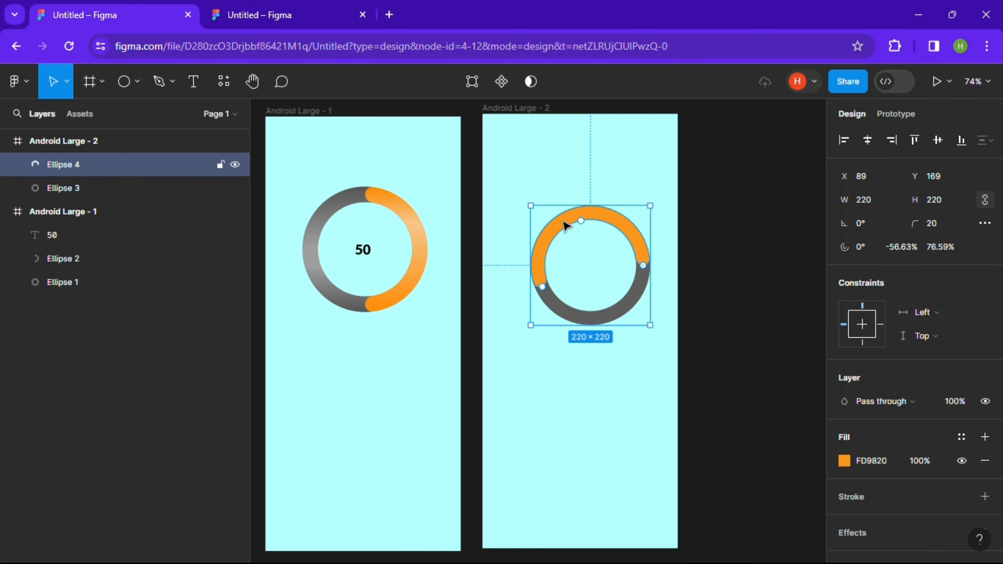
- Drag the orange arc's start handle to set its start angle to 90°
left_click_drag(644, 266, 584, 318)
left_click_drag(578, 217, 593, 214)
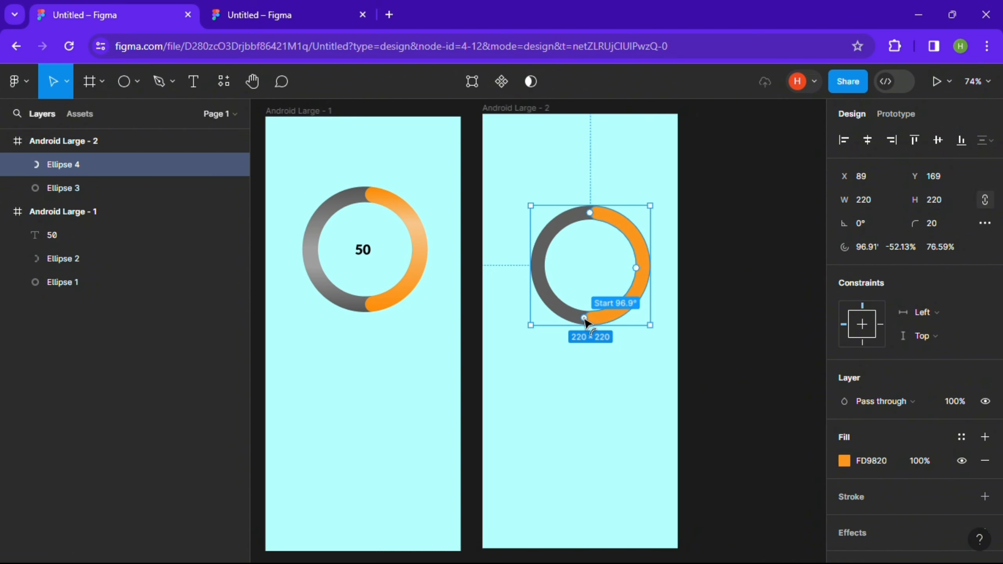
left_click_drag(586, 322, 591, 324)
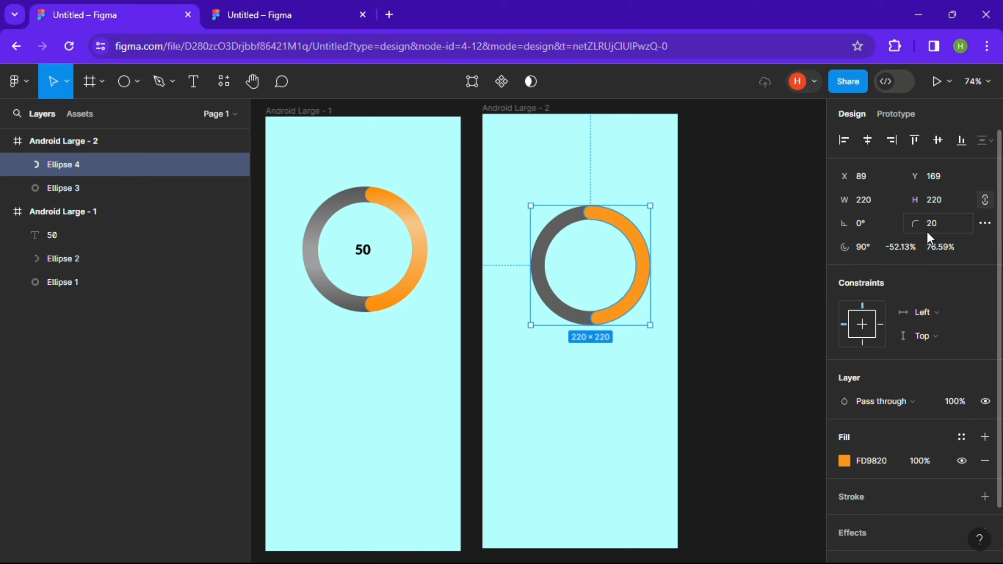
- Set the orange arc's sweep to 90%
left_click(904, 247)
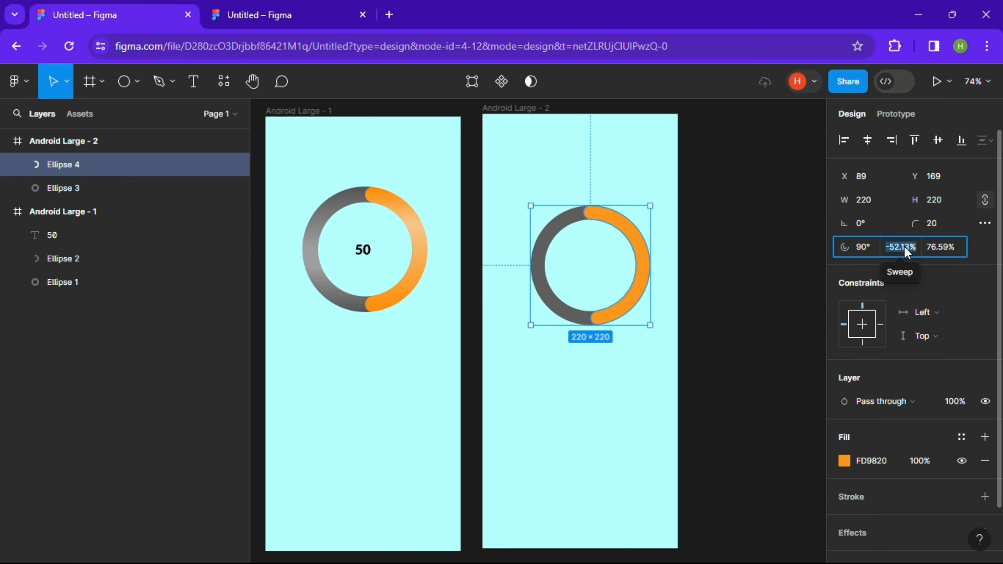
type("90")
key("Return")
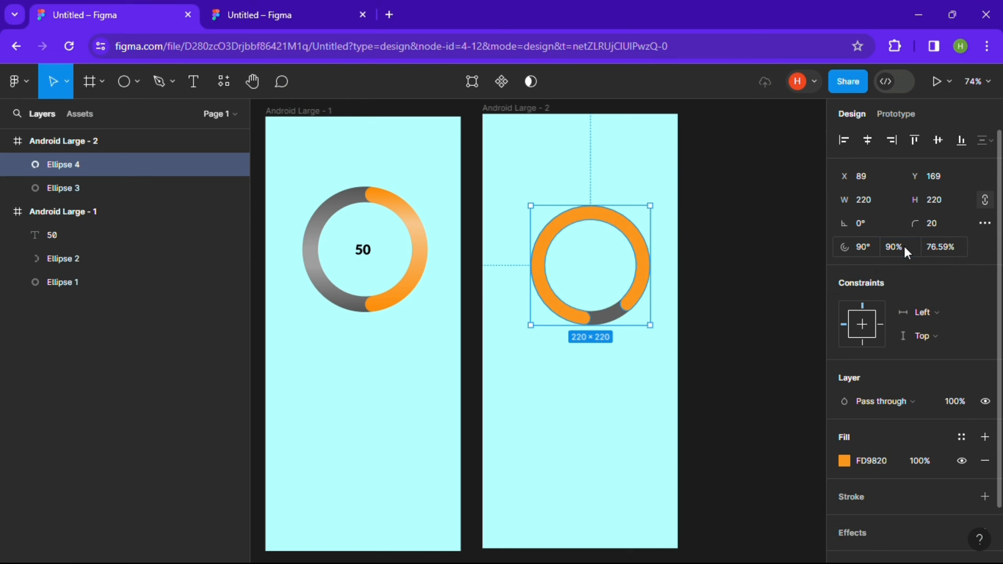
- Set the orange arc's sweep to 50%
left_click(904, 247)
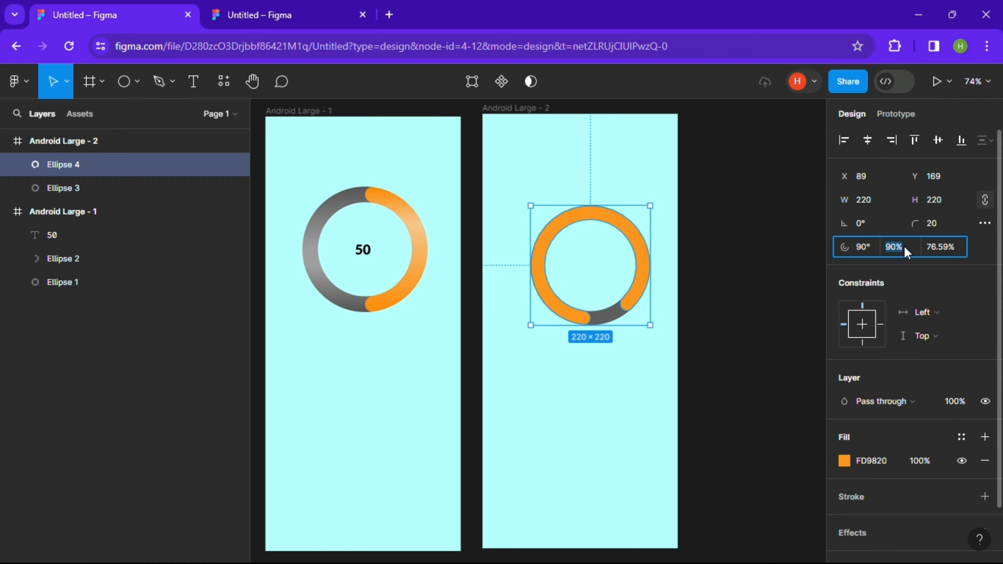
type("50")
key("Return")
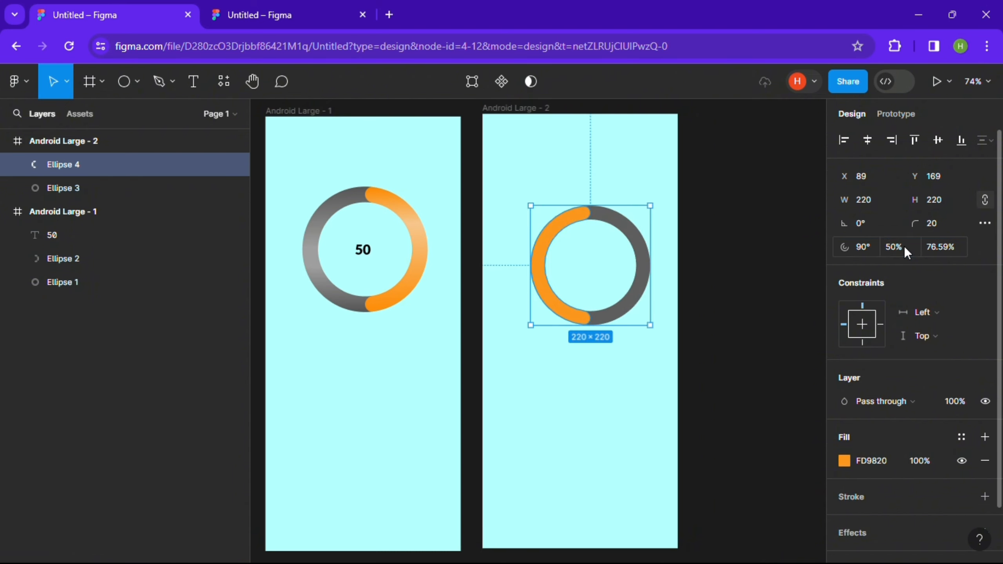
- Set the orange arc's sweep to 30%, then drag its end to about 35%
left_click(904, 246)
type("3")
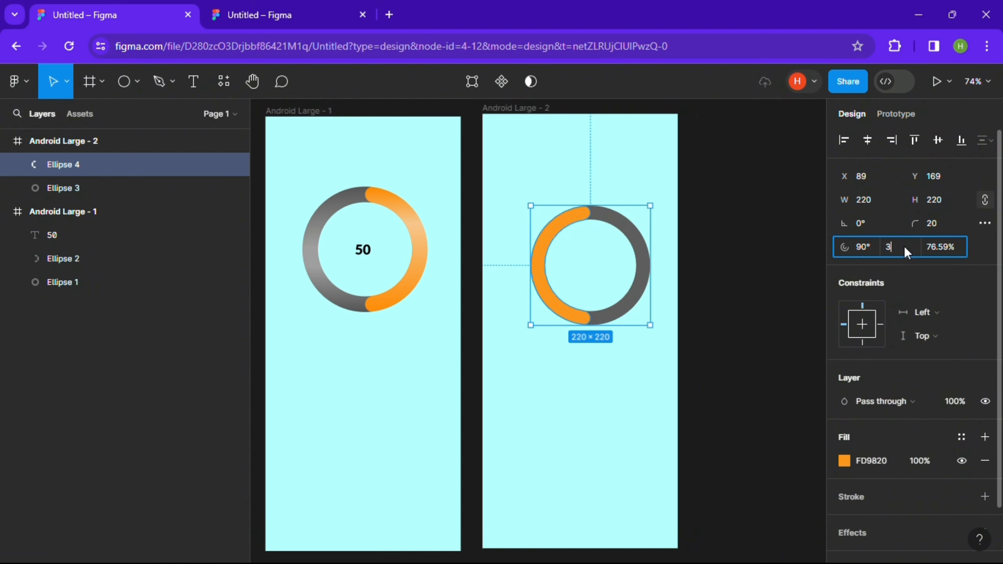
type("0")
key("Return")
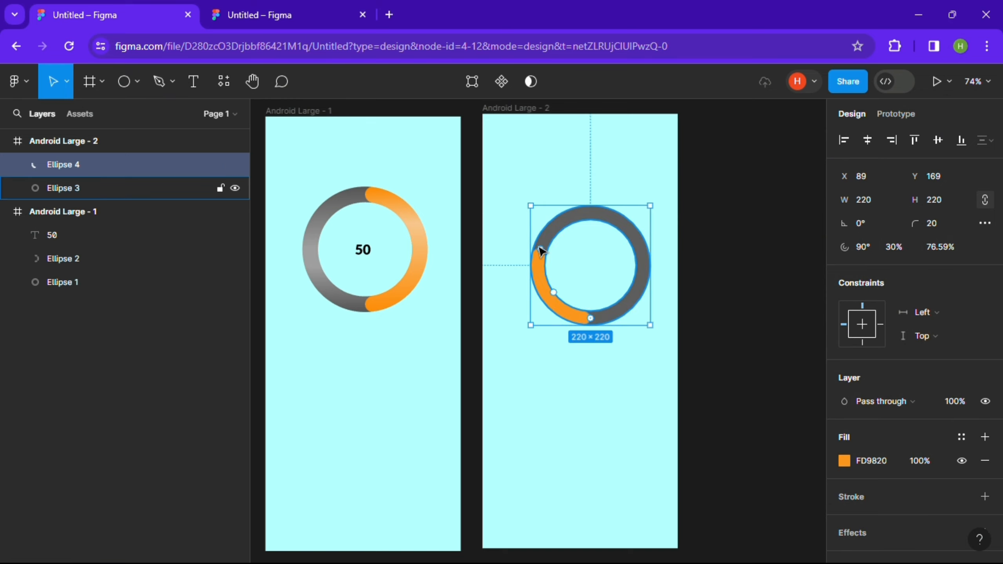
mouse_move(541, 249)
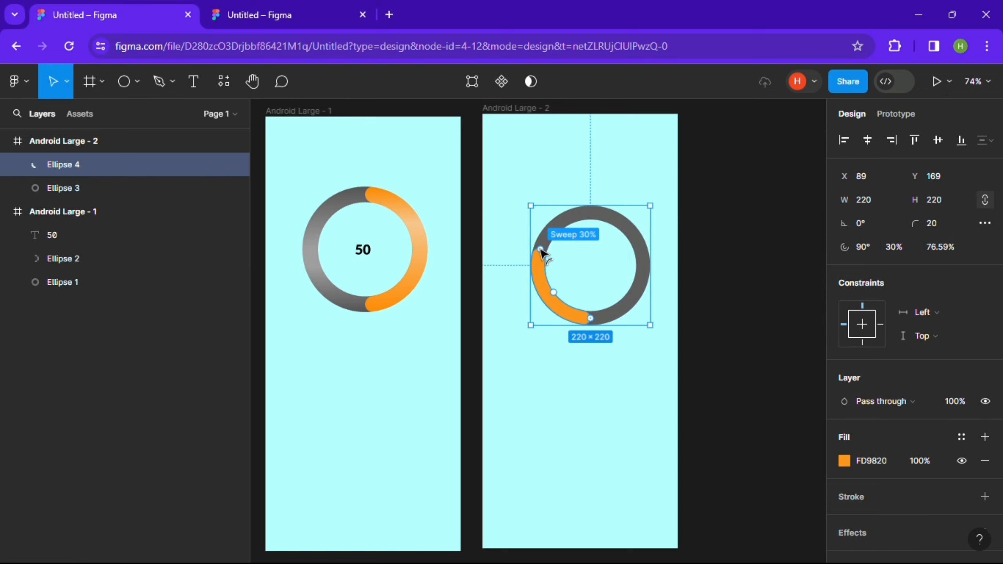
mouse_move(541, 249)
left_mouse_down()
mouse_move(564, 229)
mouse_move(598, 291)
mouse_move(566, 226)
mouse_move(538, 236)
left_mouse_up()
- Set the orange arc's sweep back to 50%
left_click(902, 246)
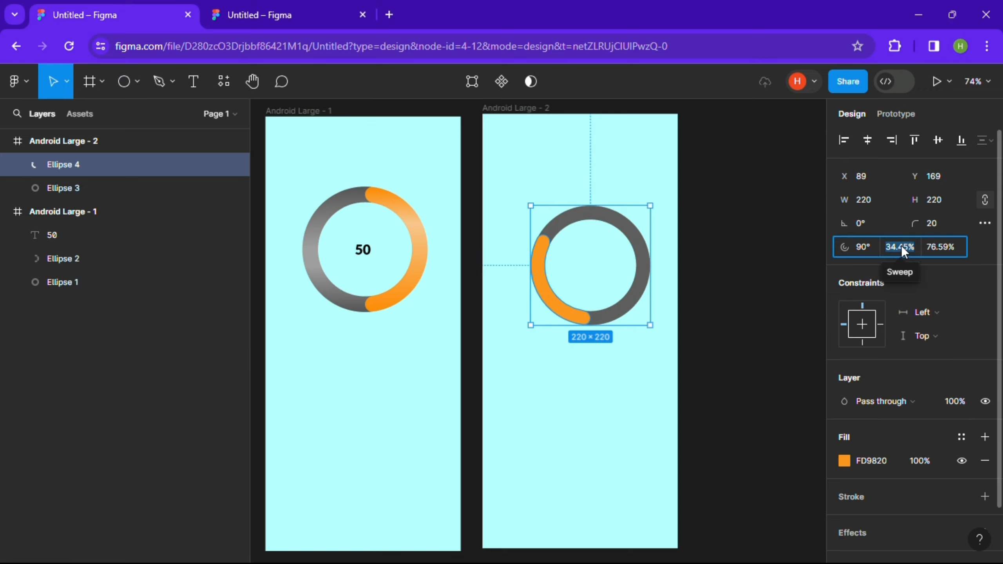
type("50")
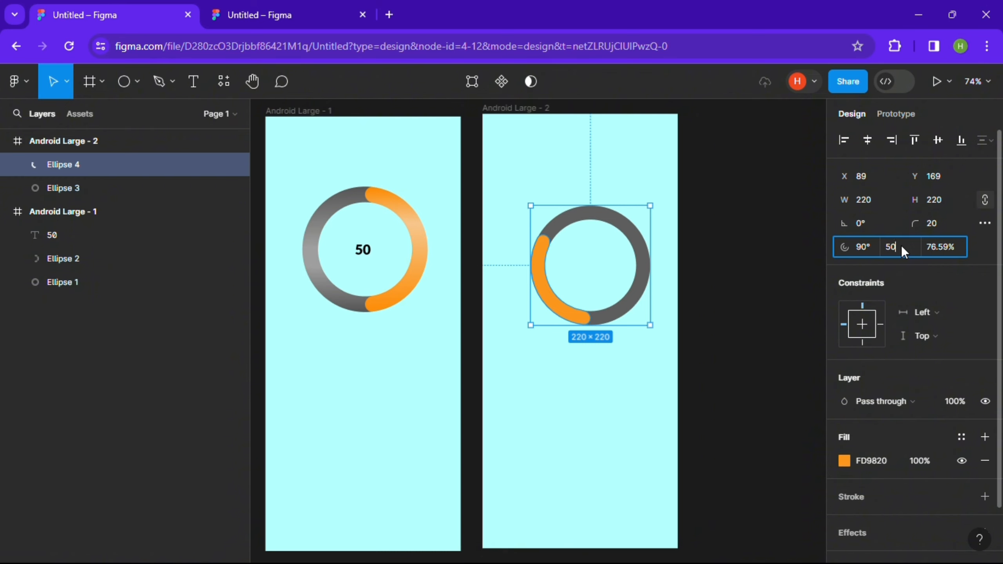
key("Return")
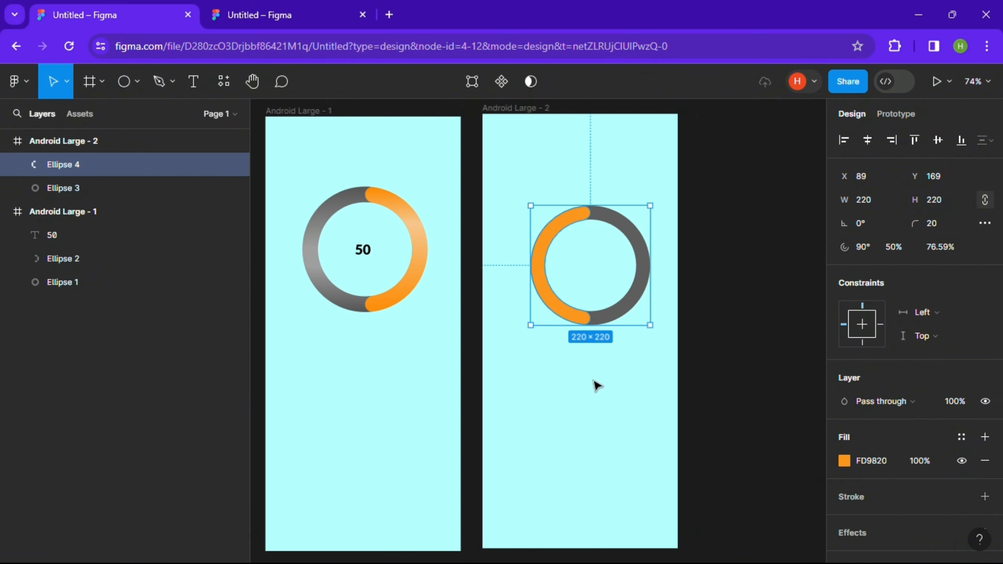
- Rotate the orange arc's start to -90° and switch its fill to a linear gradient with both stops fully opaque orange
left_click_drag(592, 318, 593, 220)
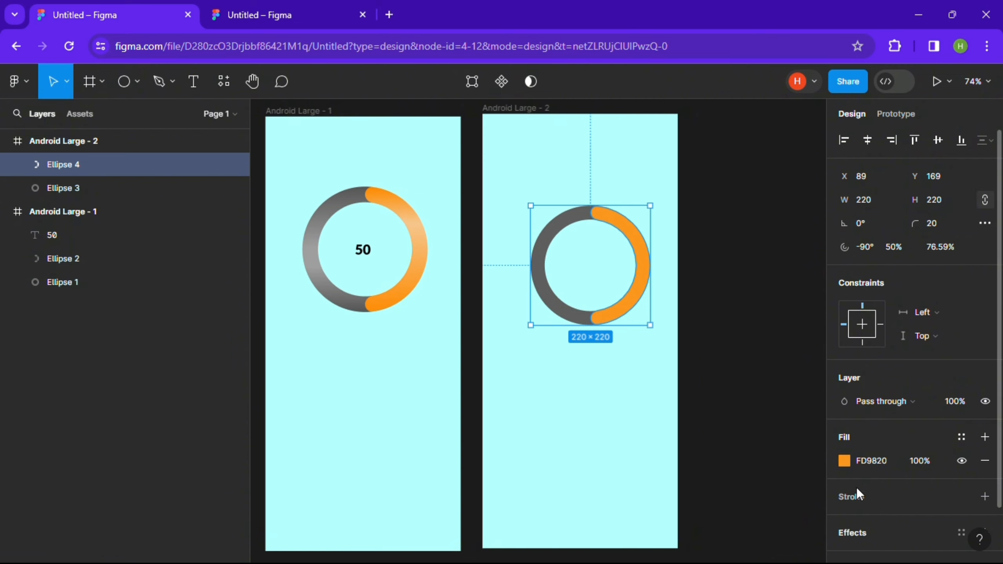
left_click(845, 459)
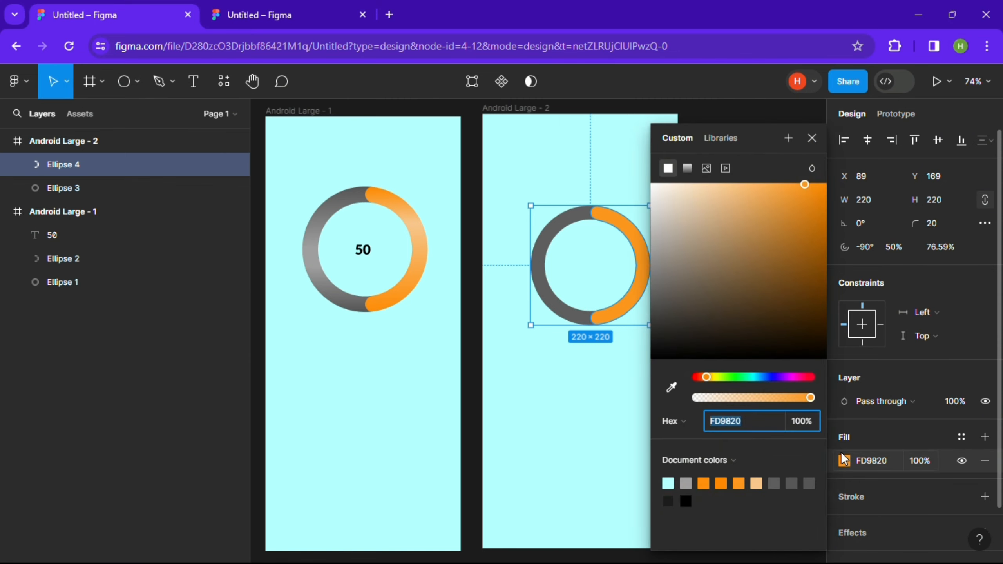
left_click(687, 168)
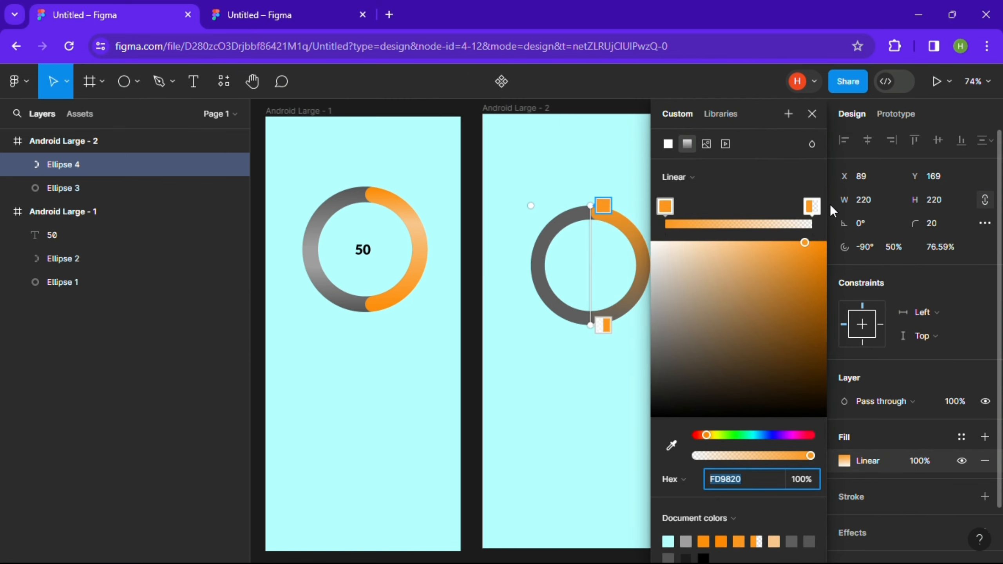
left_click(814, 210)
left_click_drag(811, 455, 831, 493)
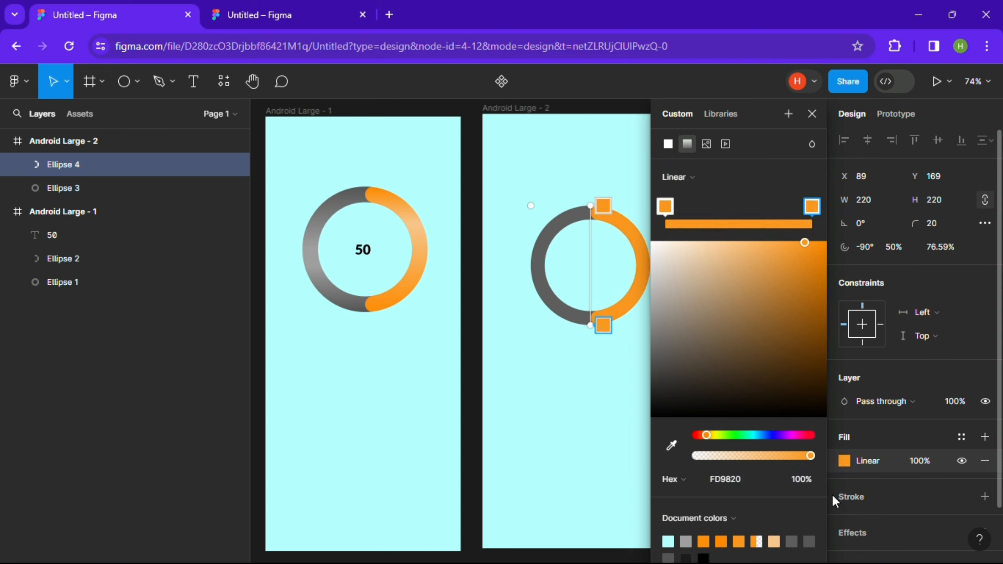
- Add a lighter FFD6A6 middle stop to the arc's gradient and move it up toward the top
left_click(738, 223)
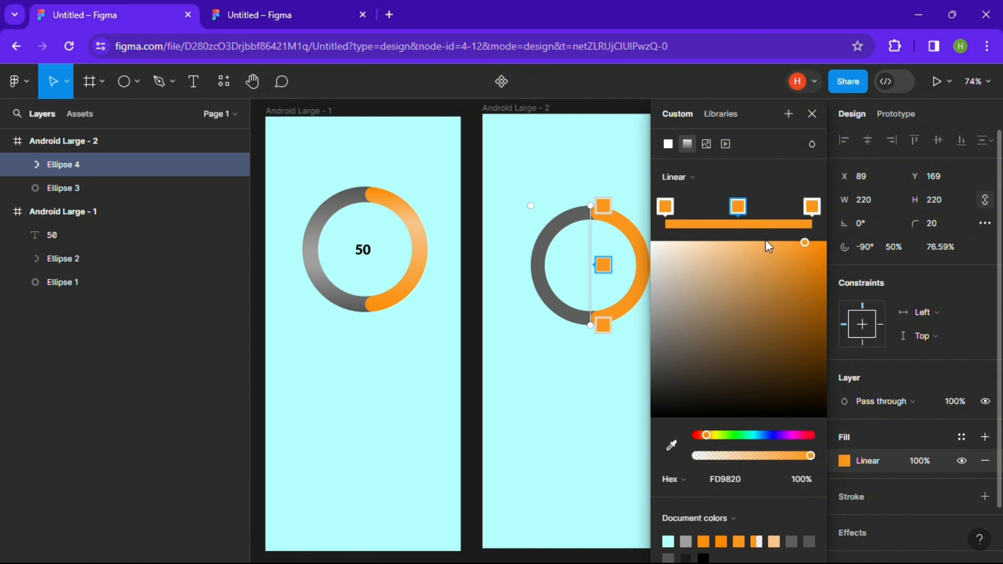
left_click(805, 239)
left_click_drag(804, 238, 711, 223)
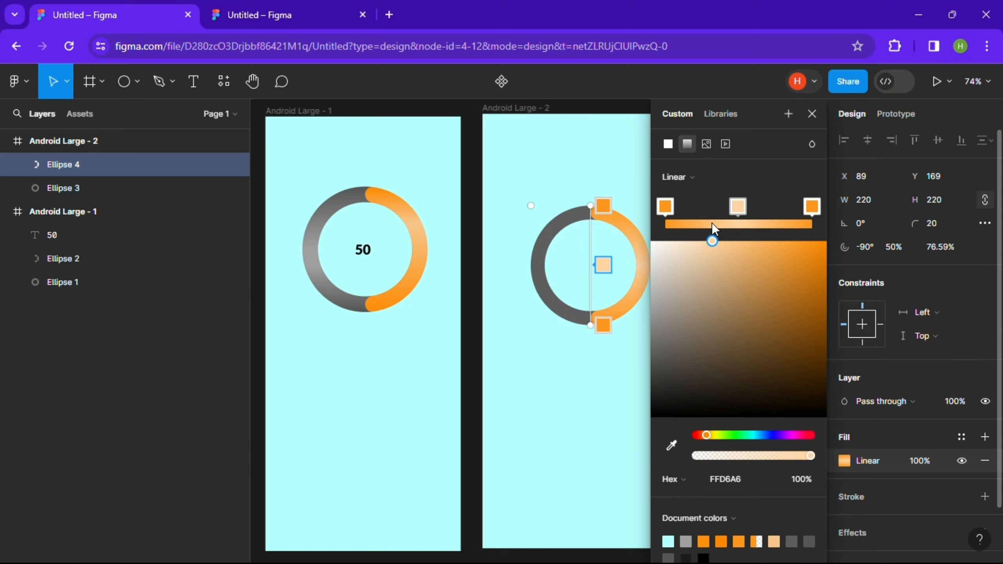
left_click_drag(603, 263, 603, 245)
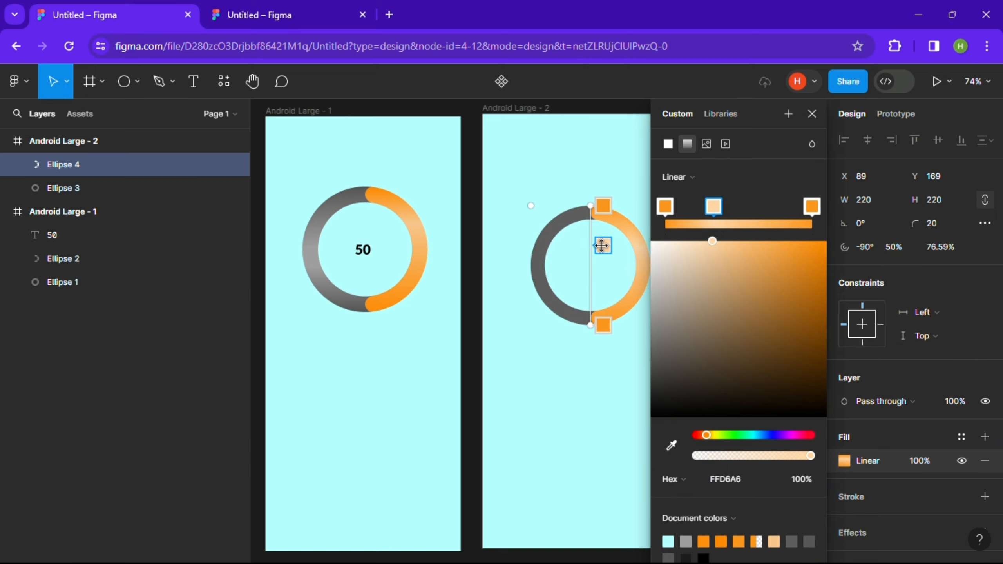
left_click(539, 258)
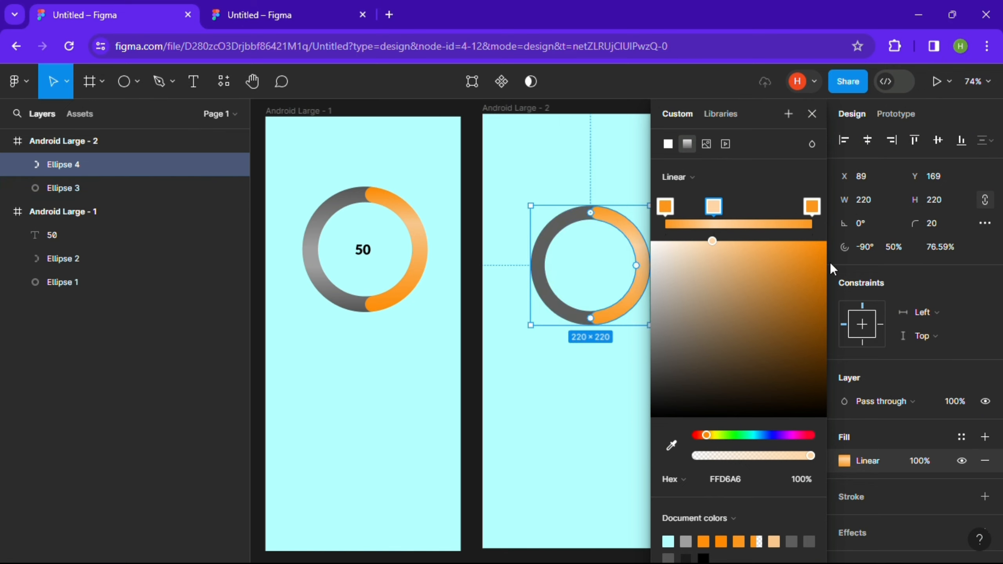
- Switch the gray track's fill to a linear gradient with both stops fully opaque 5E5E5E
left_click(56, 188)
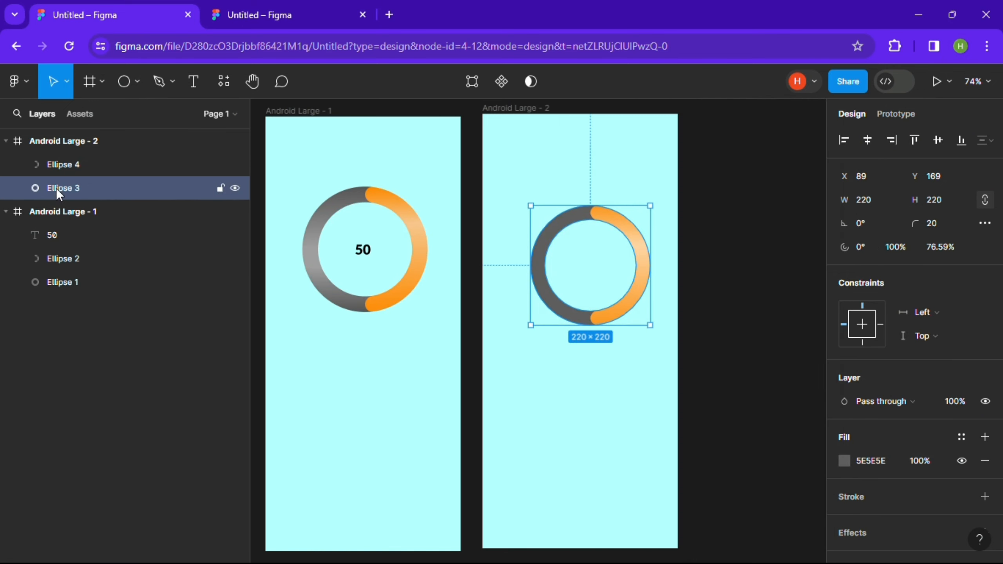
left_click(845, 461)
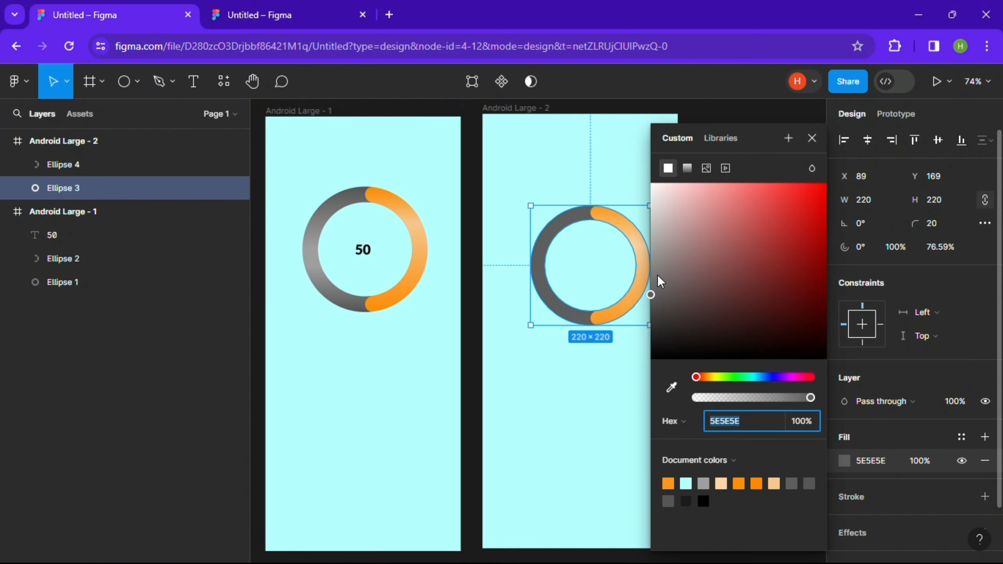
left_click(687, 161)
left_click(688, 167)
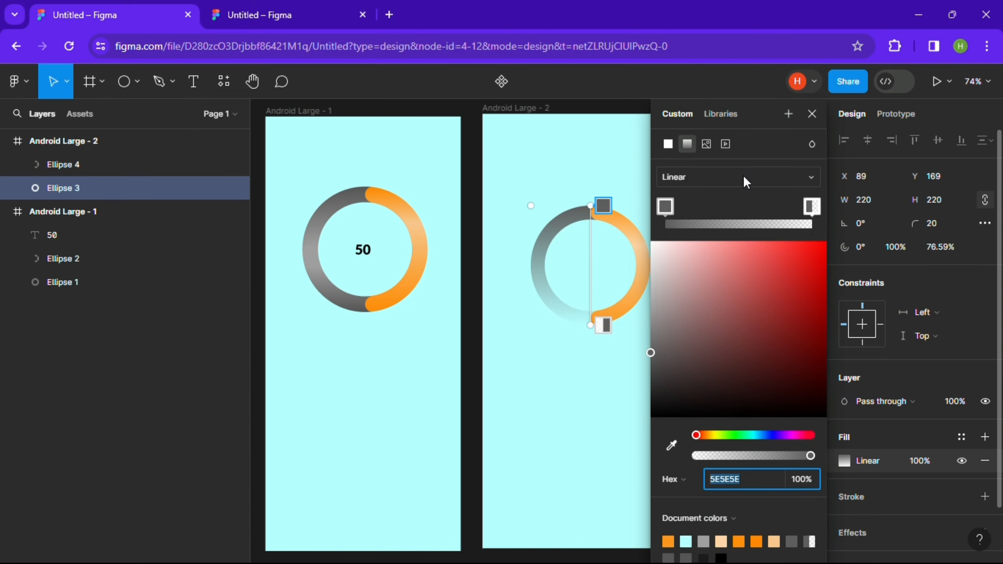
left_click(744, 178)
left_click(744, 178)
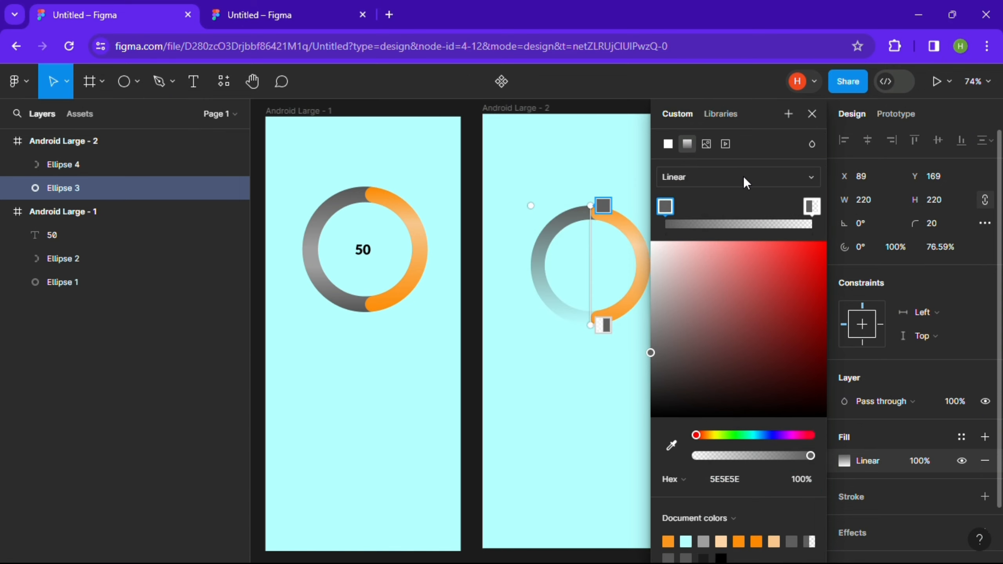
left_click(819, 202)
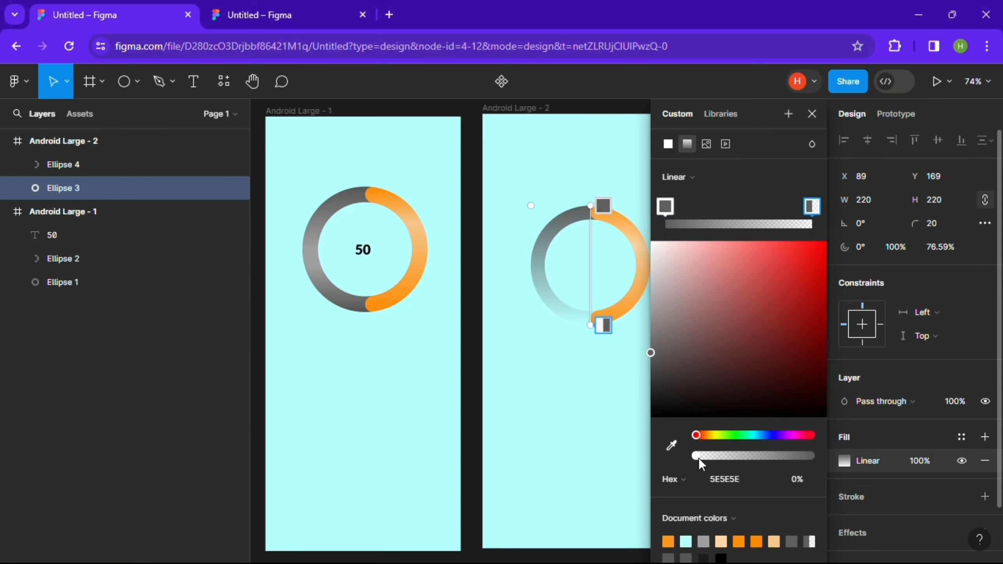
left_click_drag(698, 456, 919, 458)
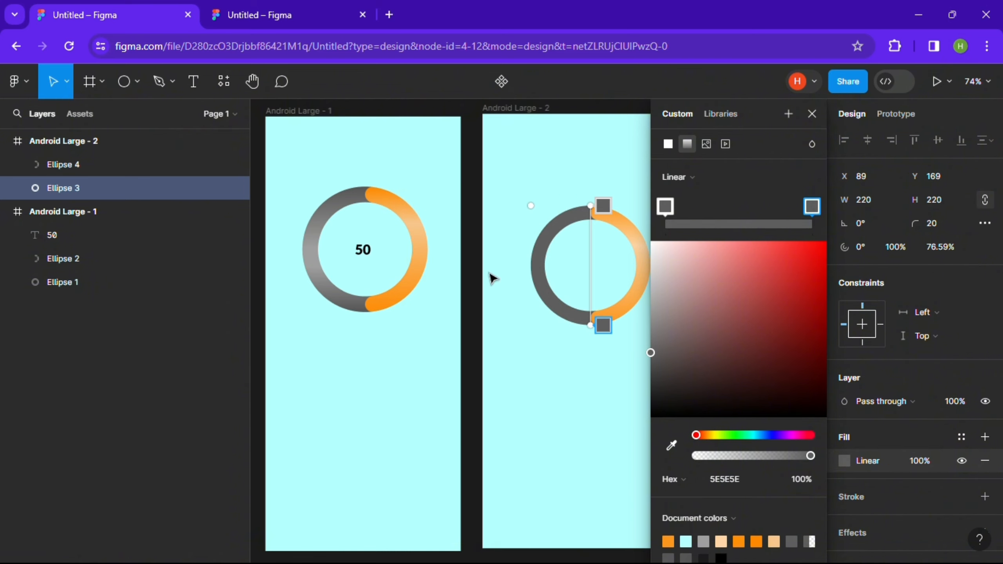
- Add a lighter A9A7A7 middle stop to the track's gradient and shift it slightly down
left_click(748, 224)
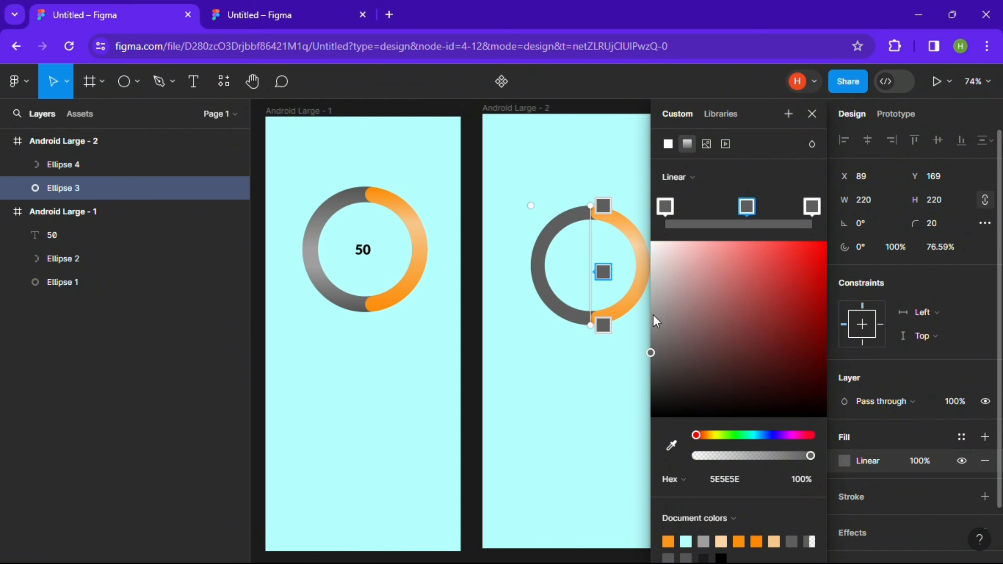
left_click_drag(654, 316, 654, 304)
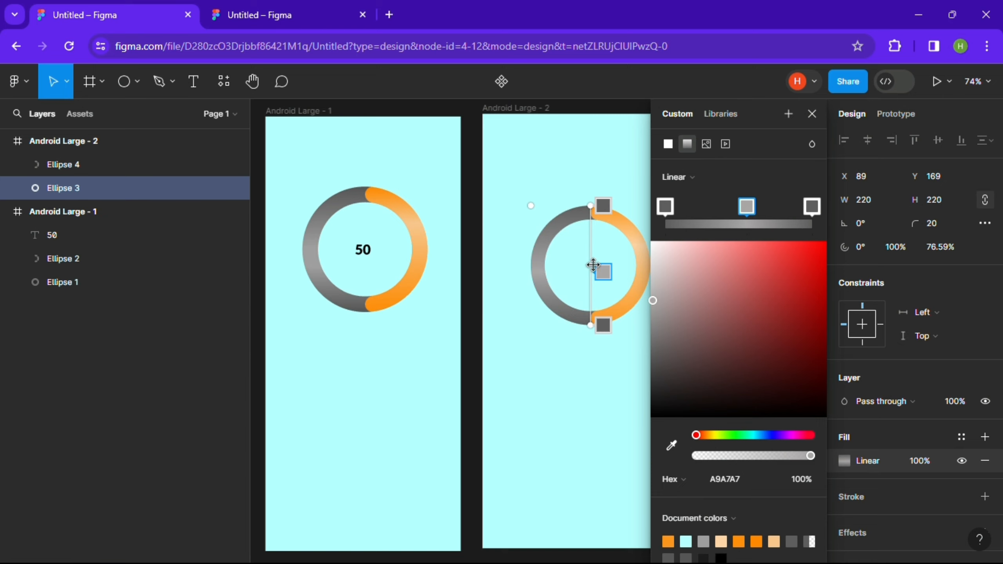
left_click_drag(603, 272, 604, 282)
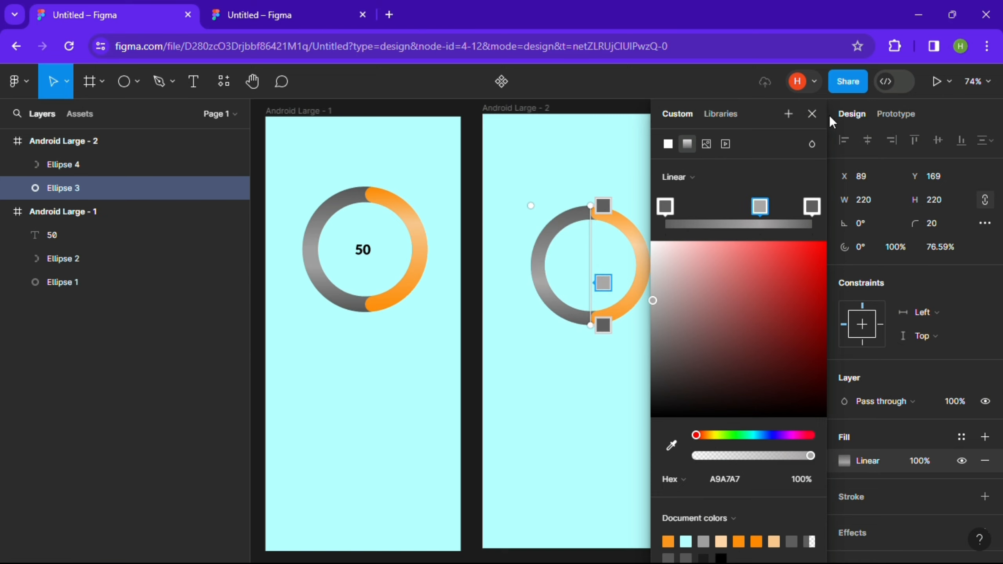
left_click(812, 114)
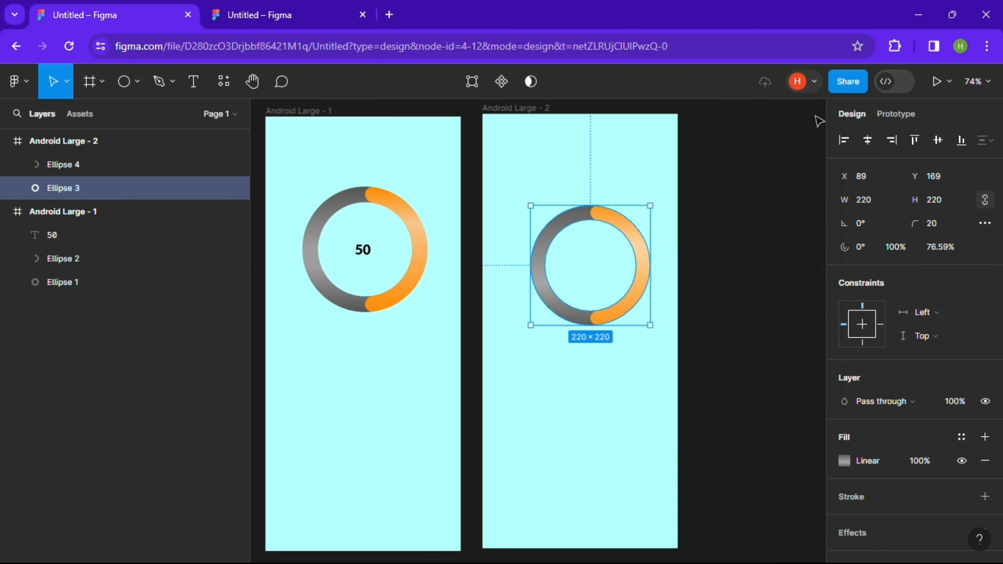
- Add a '50' text label inside the second ring, set it to auto width and center it horizontally
left_click(684, 234)
key("t")
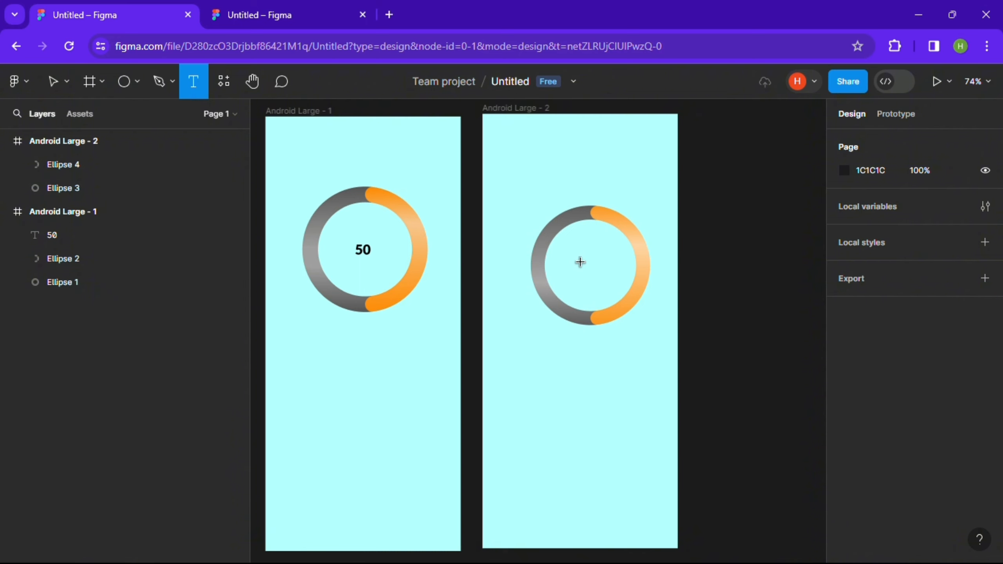
left_click_drag(581, 255, 608, 278)
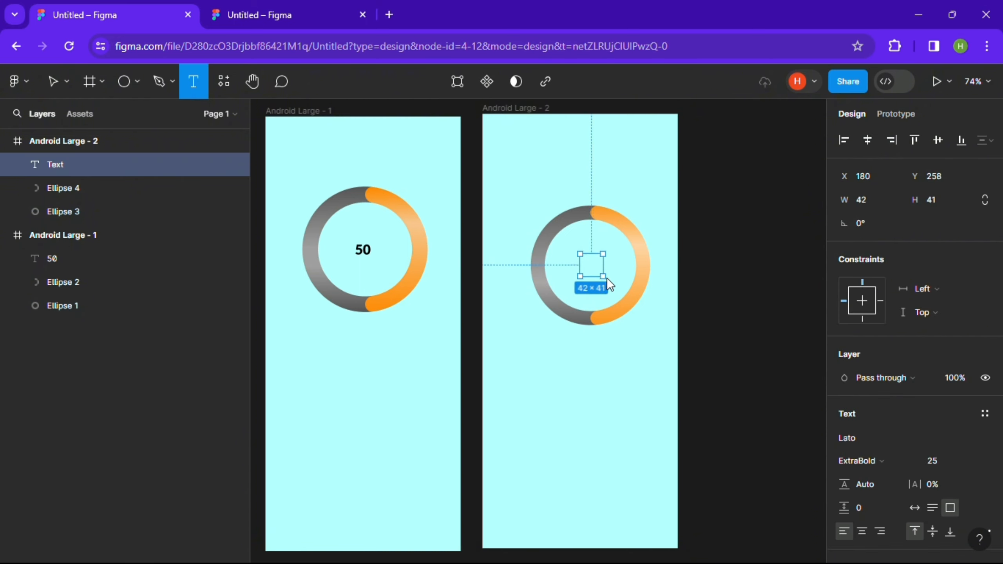
type("5")
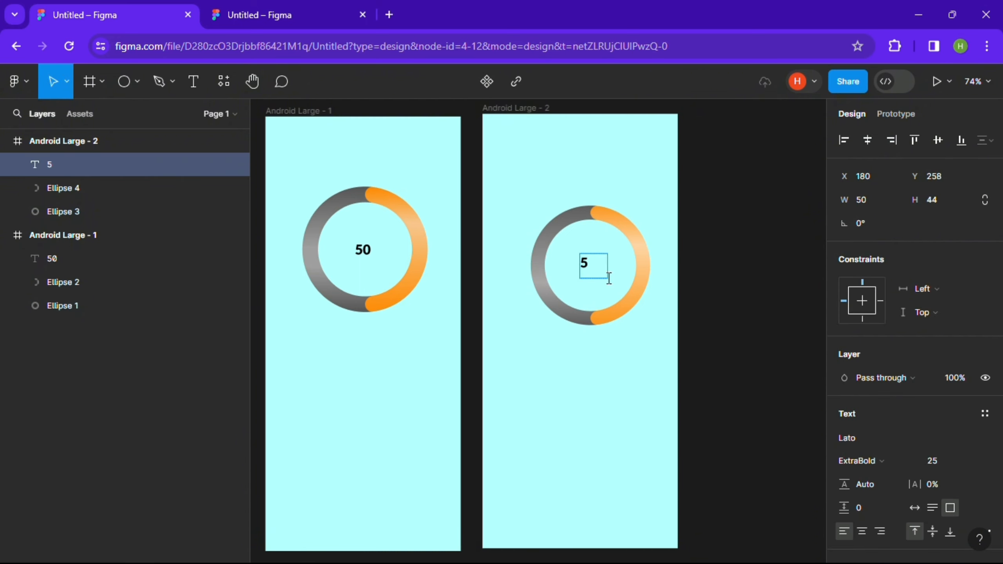
type("o")
type("0")
left_click(912, 507)
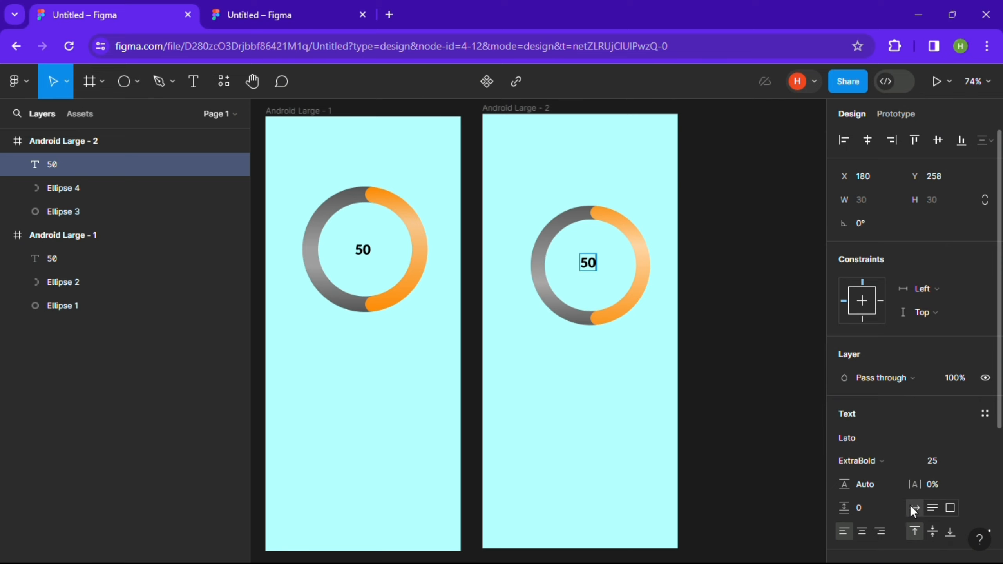
left_click(867, 142)
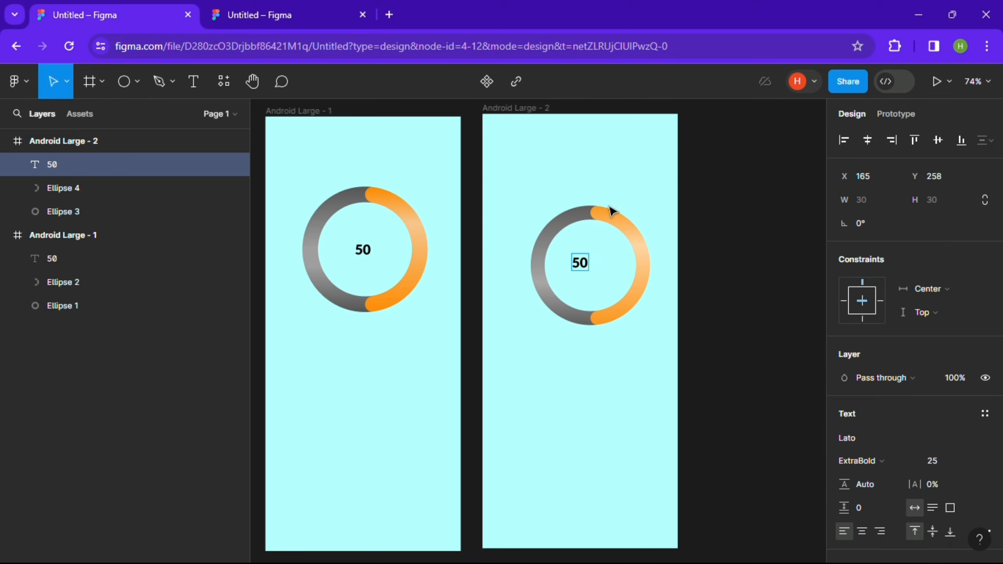
- Move the 50 label to the center of the ring
left_click(682, 240)
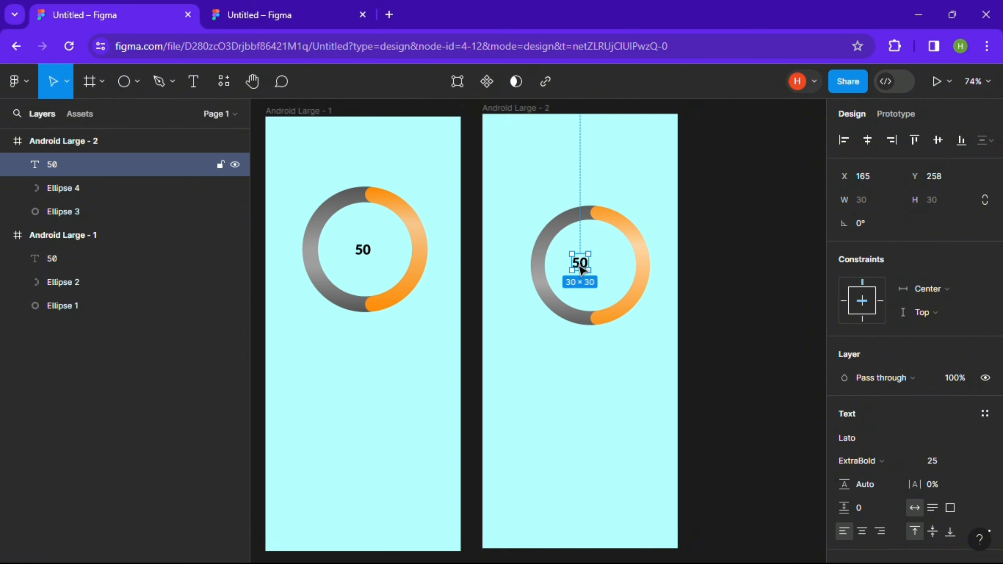
left_click_drag(582, 270, 595, 271)
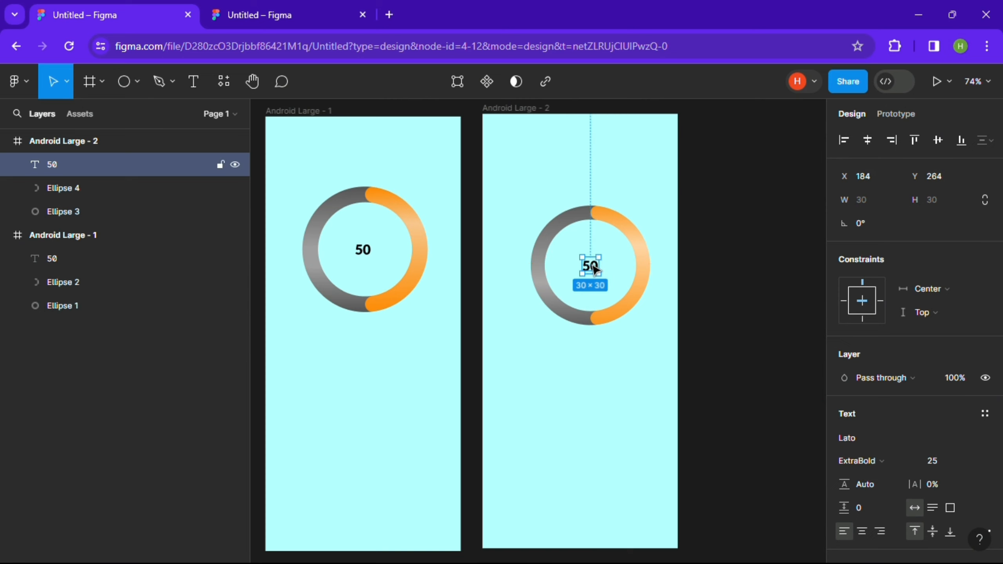
left_click(749, 202)
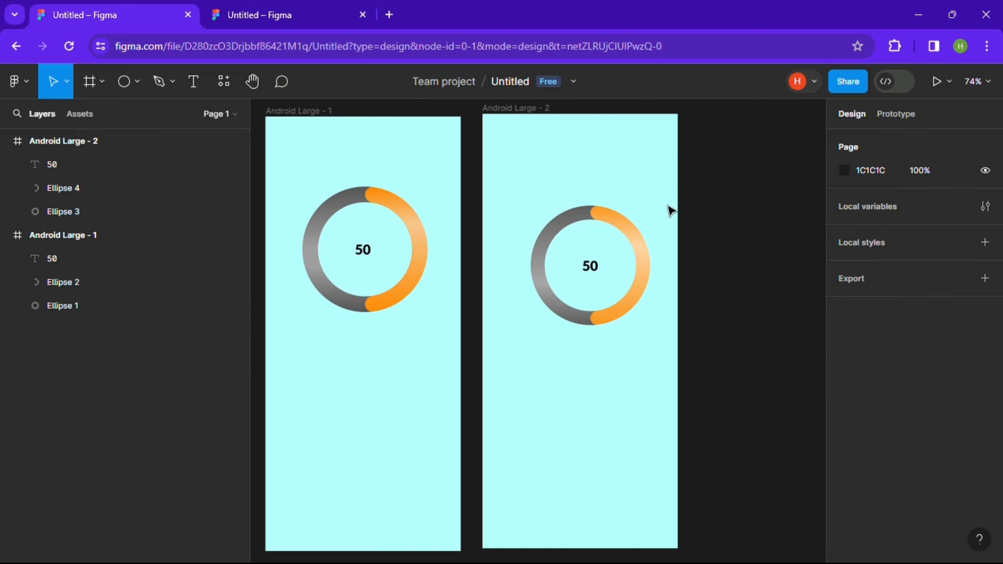
- Rotate the orange arc's start angle to about -23°
left_click(632, 230)
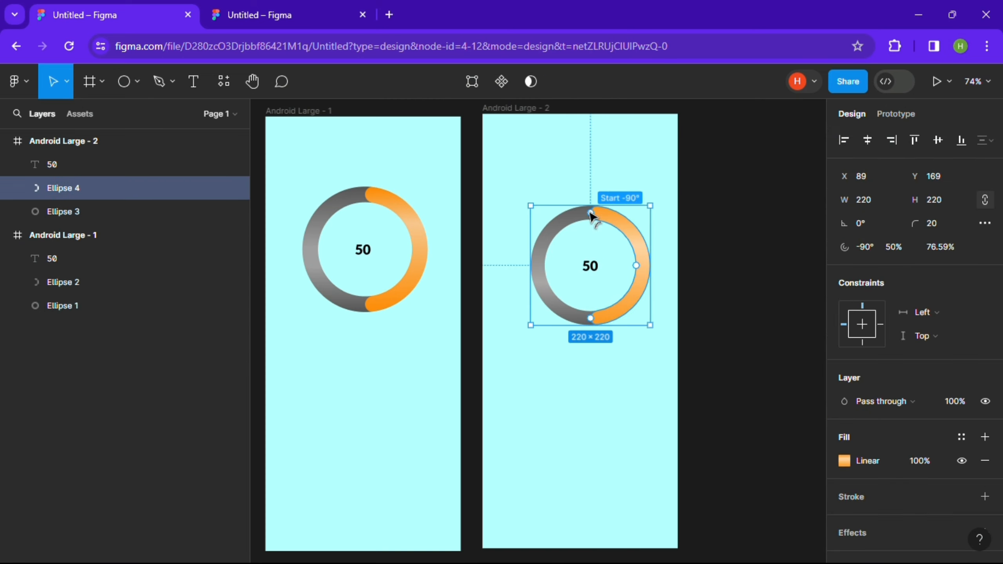
left_click_drag(591, 216, 637, 250)
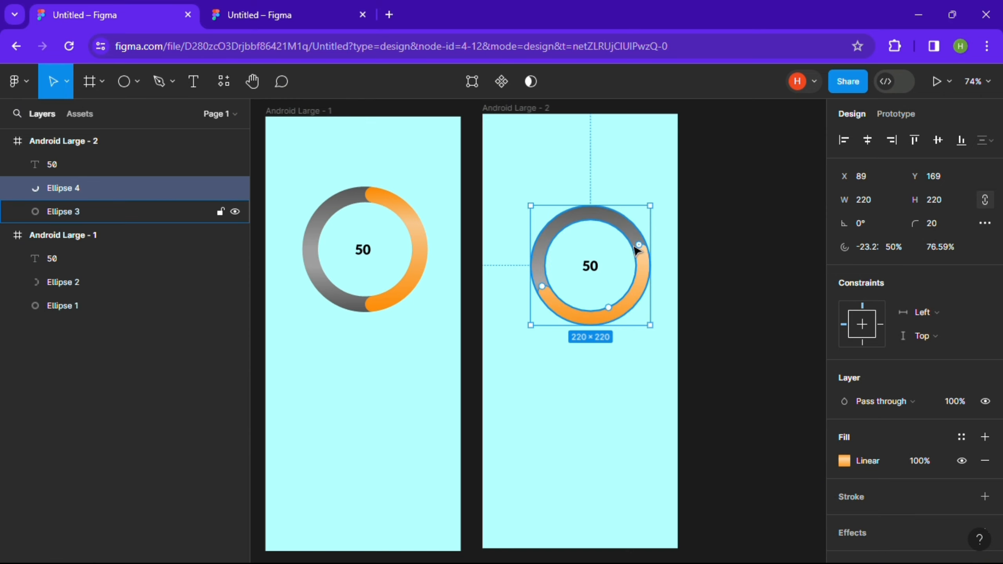